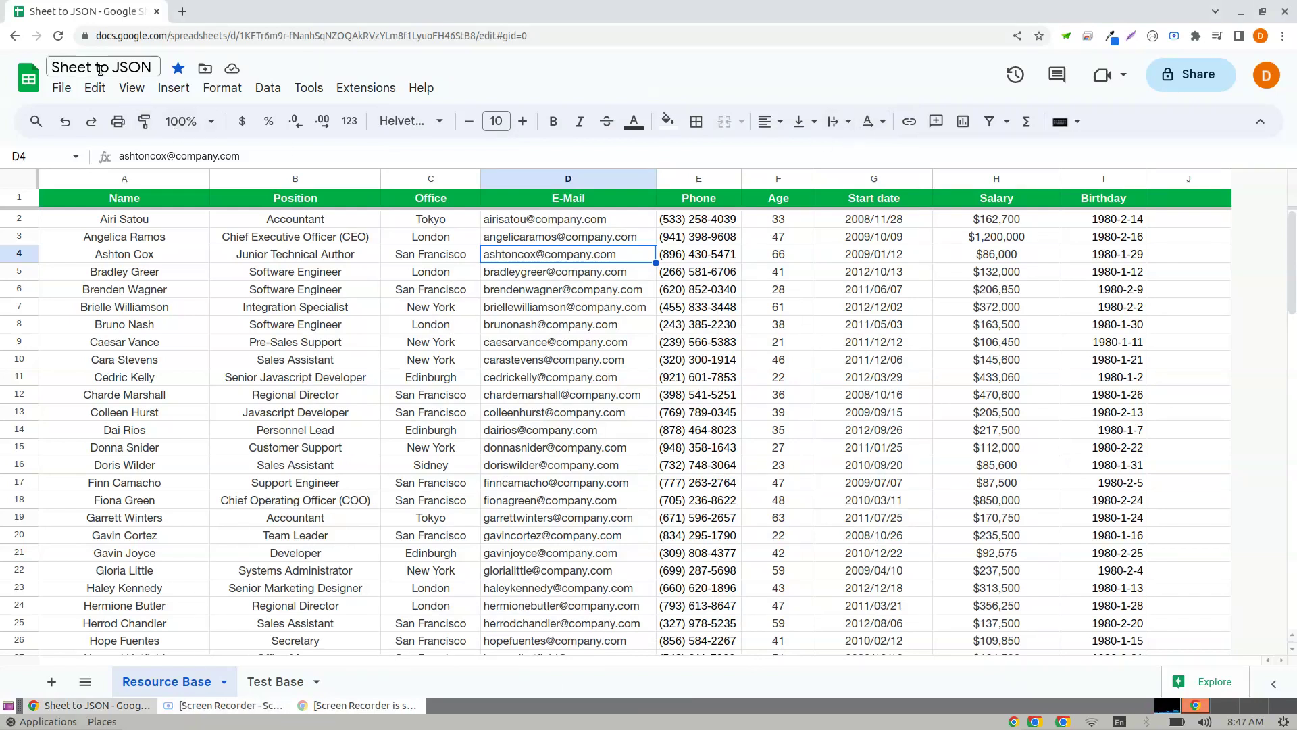
Launch the Sheet to JSON add-on from the Extensions menu
{"action": "left_click", "coordinate": [367, 89]}
{"action": "mouse_move", "coordinate": [401, 253]}
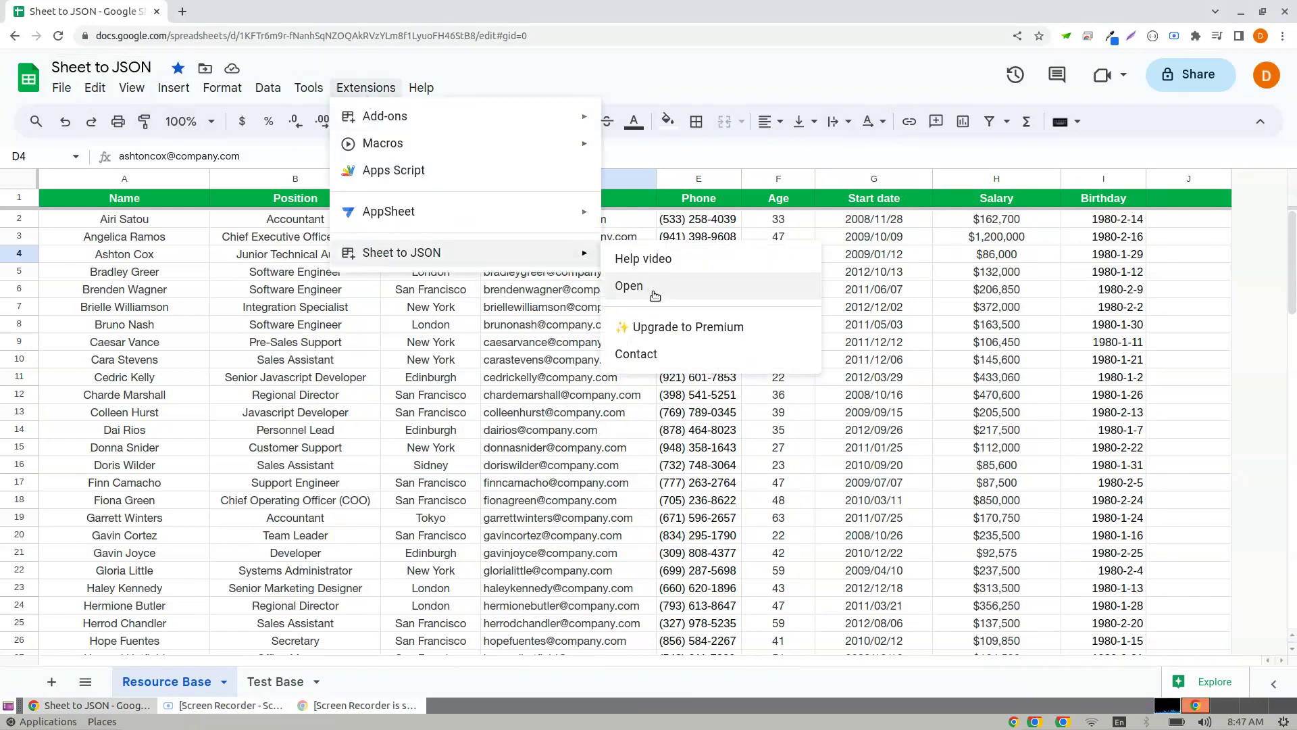
{"action": "left_click", "coordinate": [660, 292]}
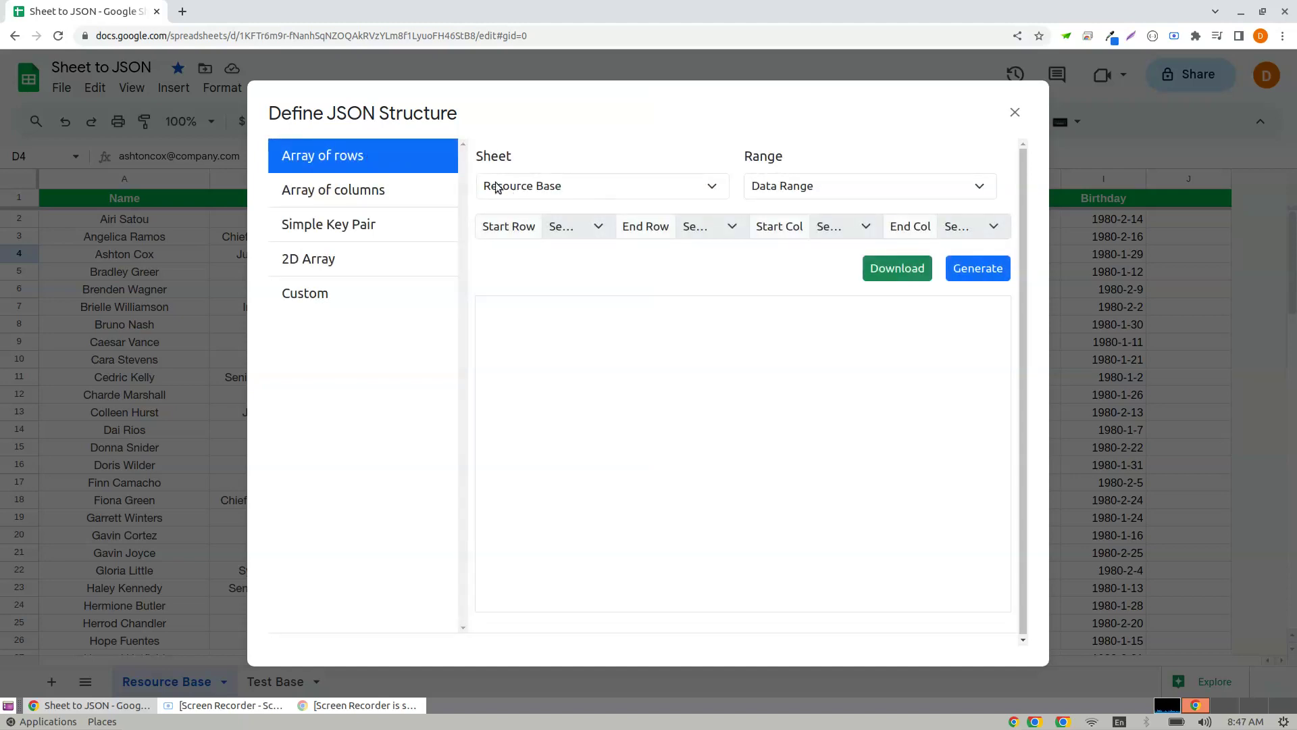
{"action": "left_click", "coordinate": [577, 186]}
{"action": "left_click", "coordinate": [531, 208]}
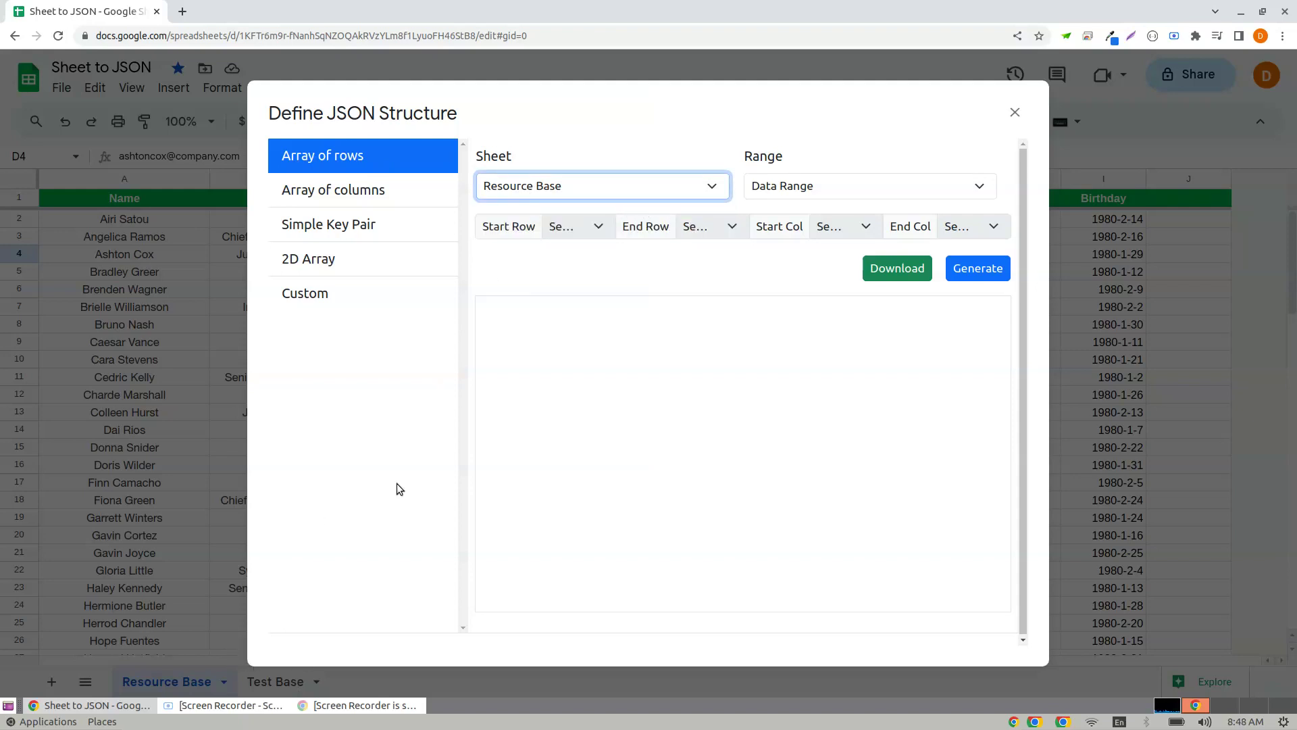
{"action": "left_click", "coordinate": [799, 191]}
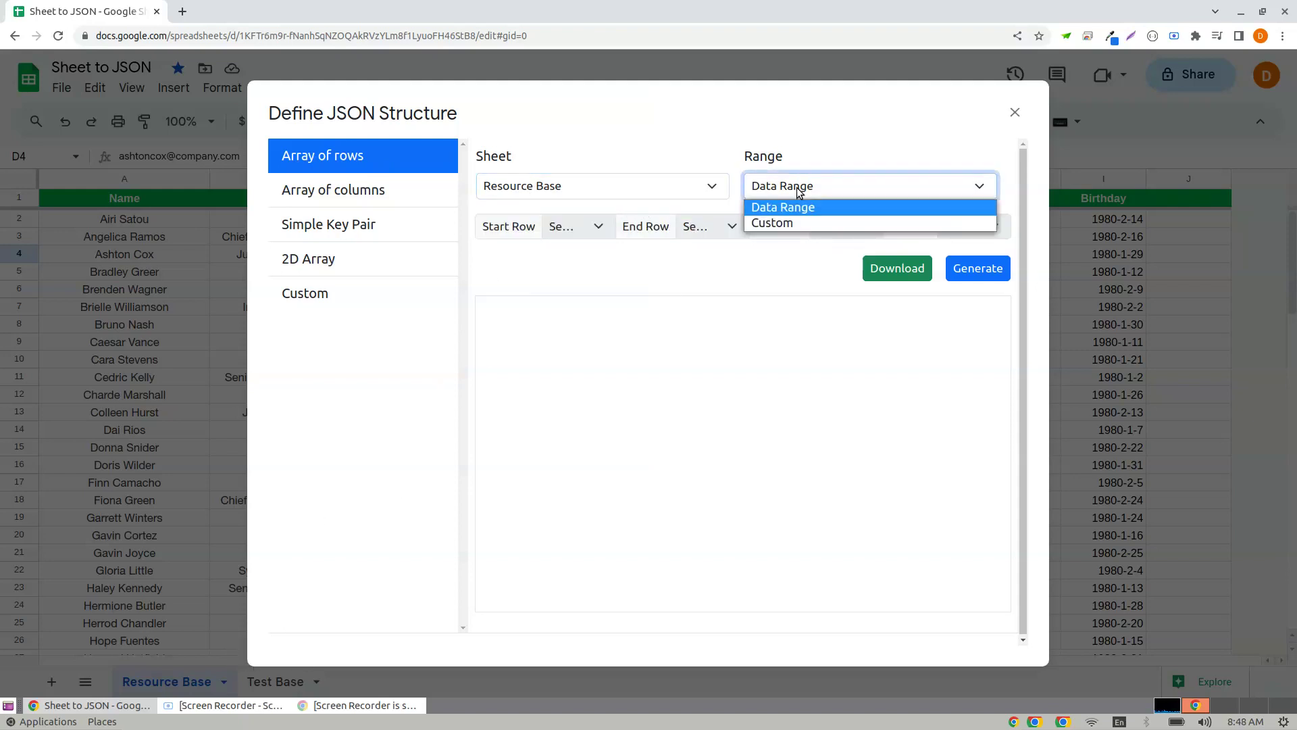
{"action": "left_click", "coordinate": [773, 224]}
{"action": "left_click", "coordinate": [575, 229]}
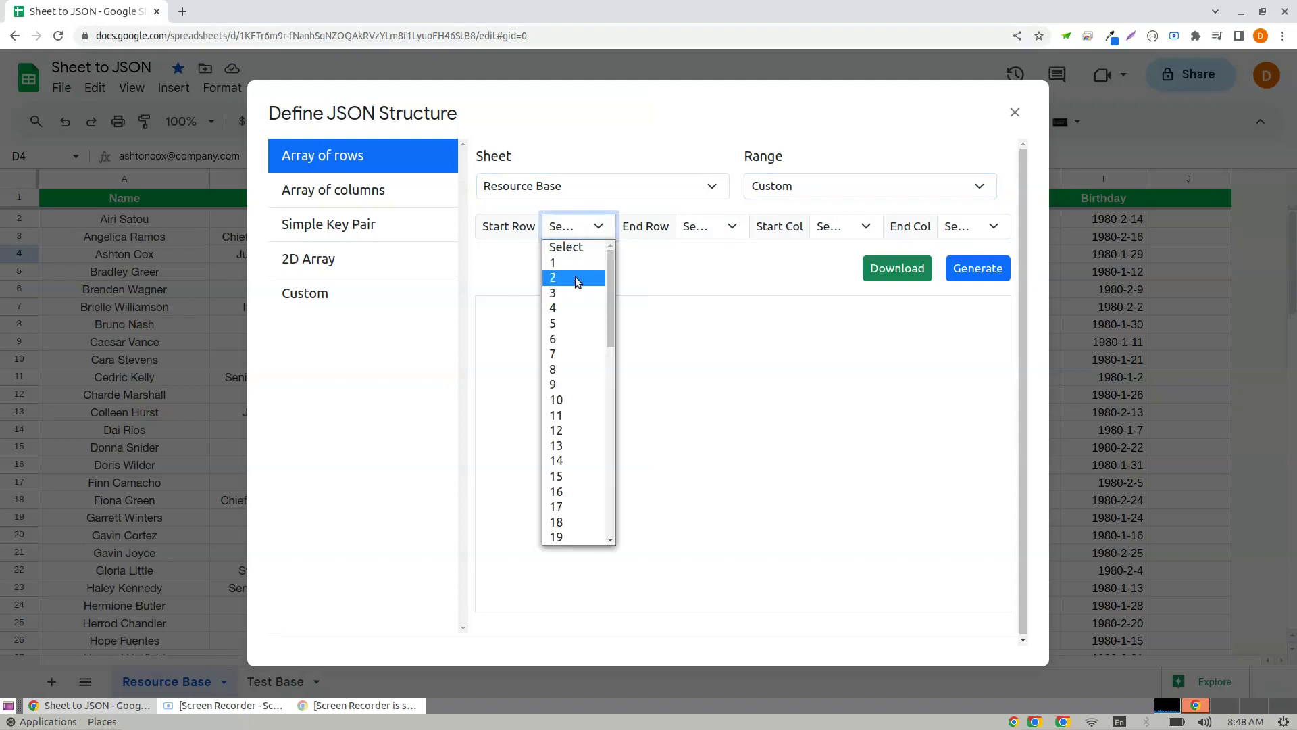
{"action": "left_click", "coordinate": [714, 231]}
{"action": "left_click", "coordinate": [850, 229]}
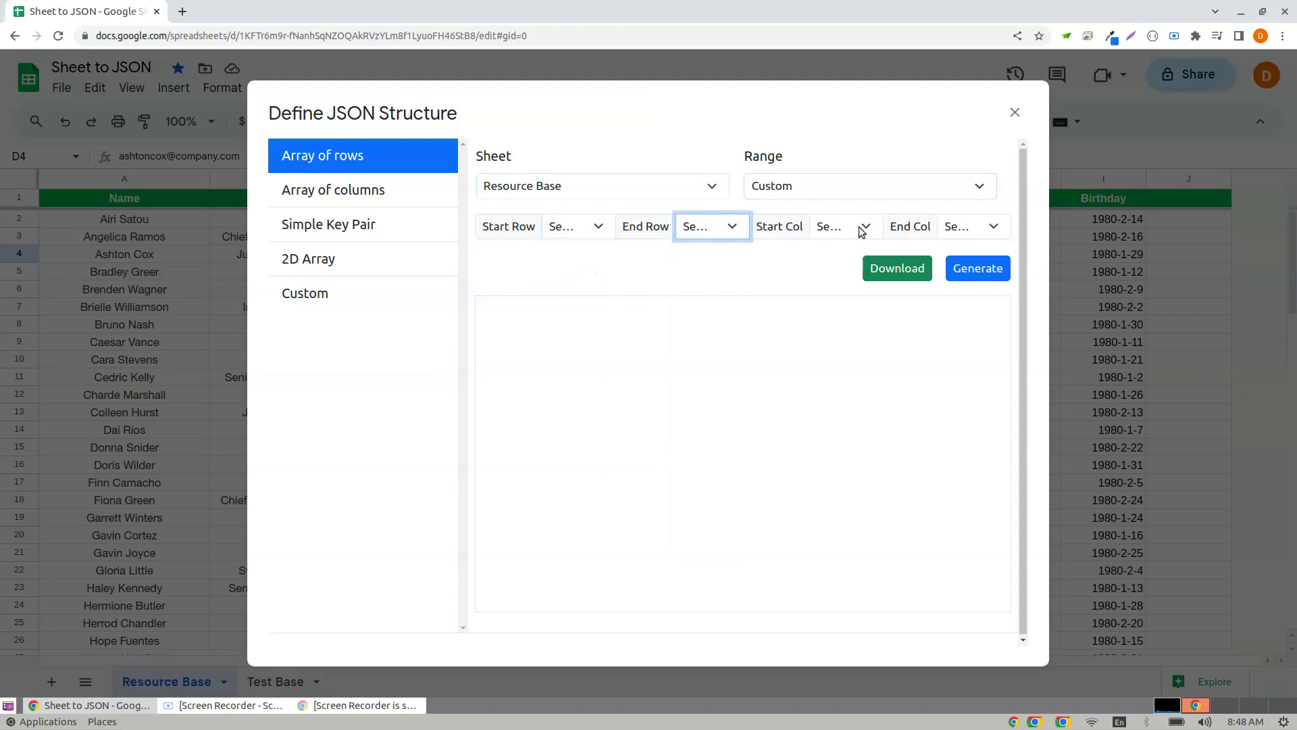
{"action": "left_click", "coordinate": [860, 233]}
{"action": "left_click", "coordinate": [993, 230]}
{"action": "left_click", "coordinate": [823, 209]}
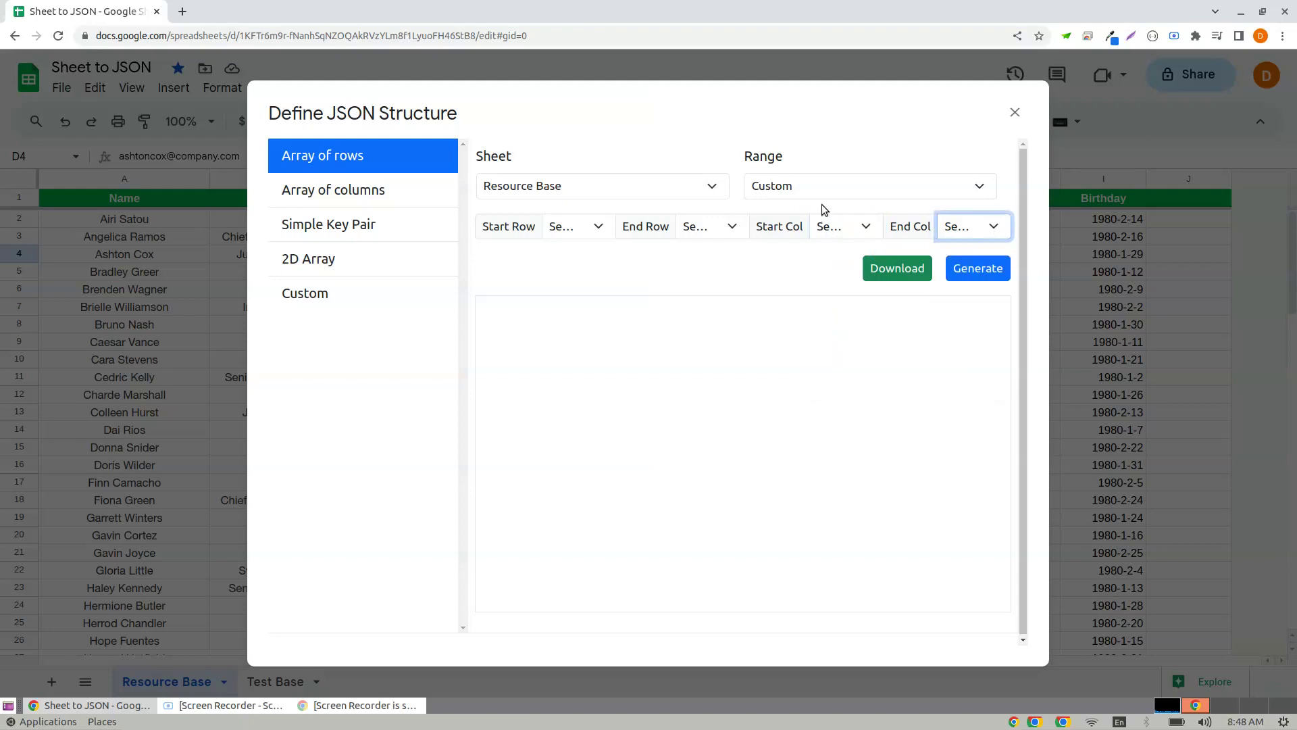
{"action": "left_click", "coordinate": [790, 208]}
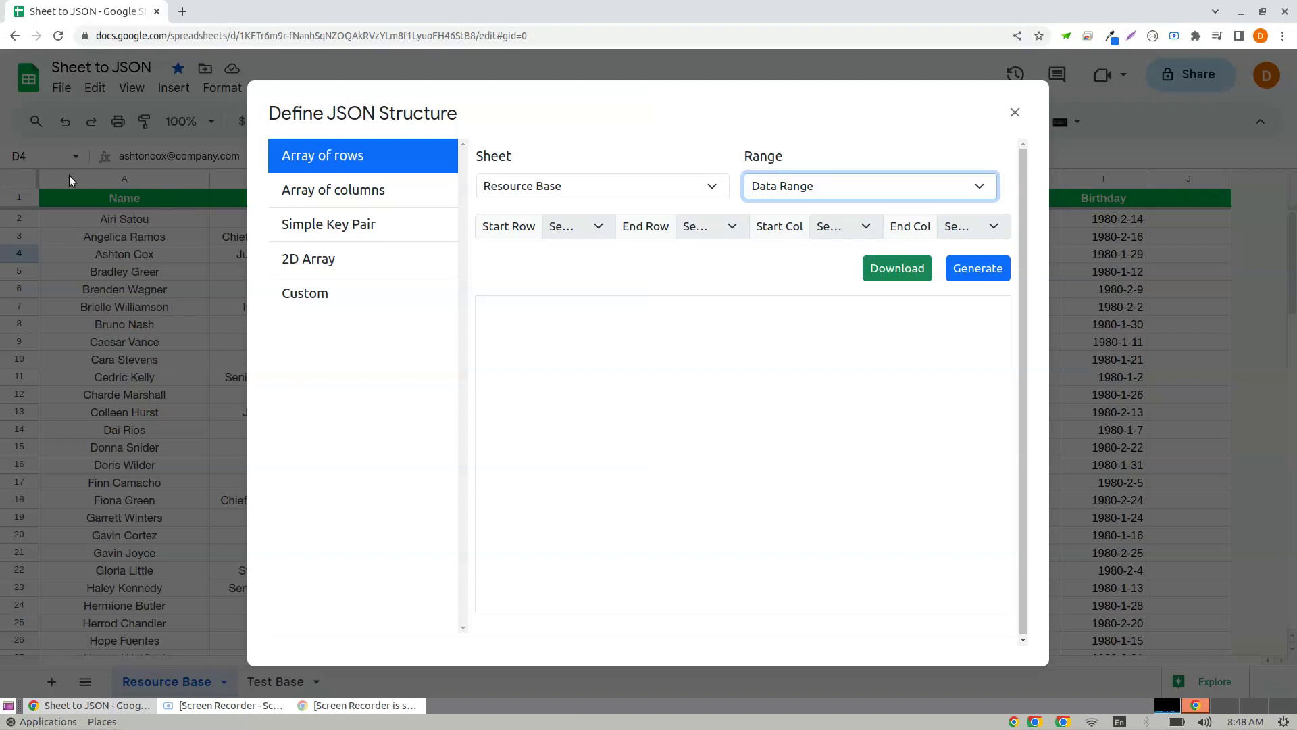
Generate Array-of-rows JSON for the Resource Base sheet
{"action": "left_click", "coordinate": [978, 269]}
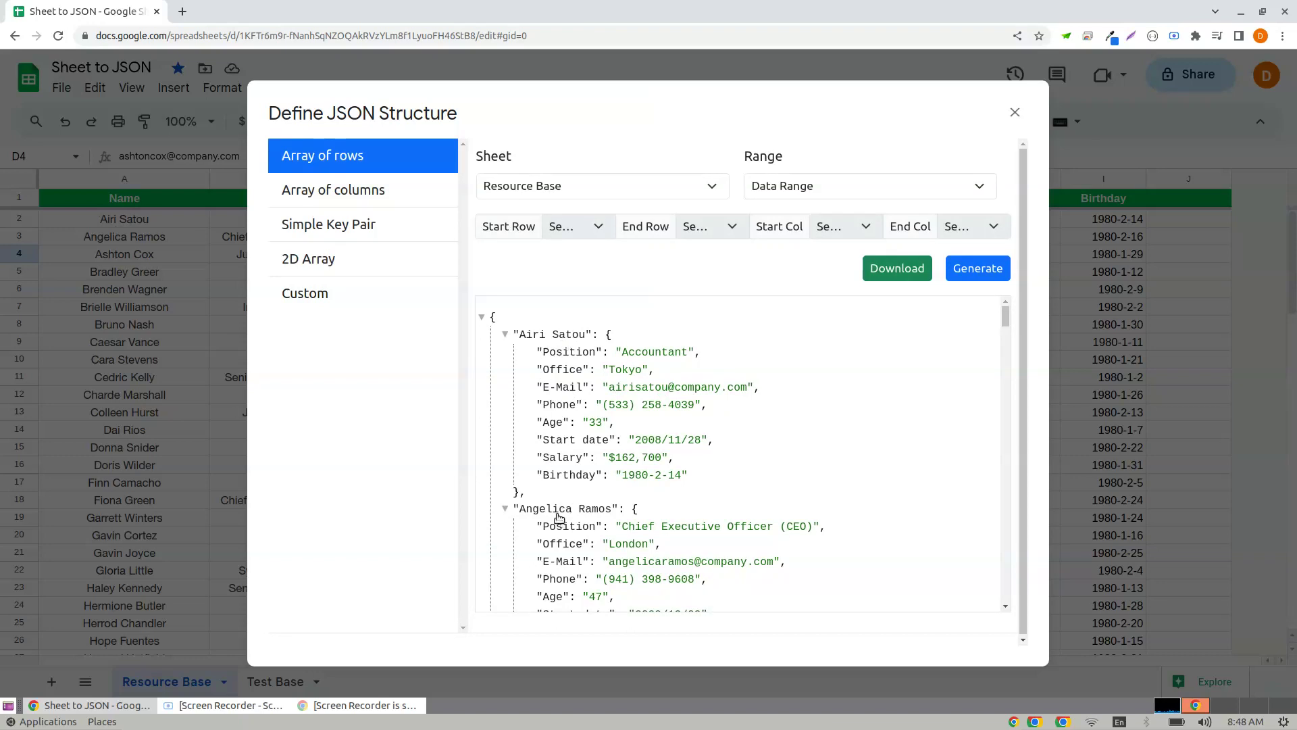
{"action": "scroll", "coordinate": [747, 475], "scroll_direction": "down", "scroll_amount": 2}
{"action": "scroll", "coordinate": [747, 475], "scroll_direction": "up", "scroll_amount": 1}
{"action": "scroll", "coordinate": [710, 466], "scroll_direction": "up", "scroll_amount": 1}
{"action": "scroll", "coordinate": [623, 445], "scroll_direction": "down", "scroll_amount": 3}
{"action": "scroll", "coordinate": [622, 444], "scroll_direction": "down", "scroll_amount": 3}
{"action": "scroll", "coordinate": [639, 446], "scroll_direction": "down", "scroll_amount": 5}
{"action": "scroll", "coordinate": [669, 446], "scroll_direction": "down", "scroll_amount": 2}
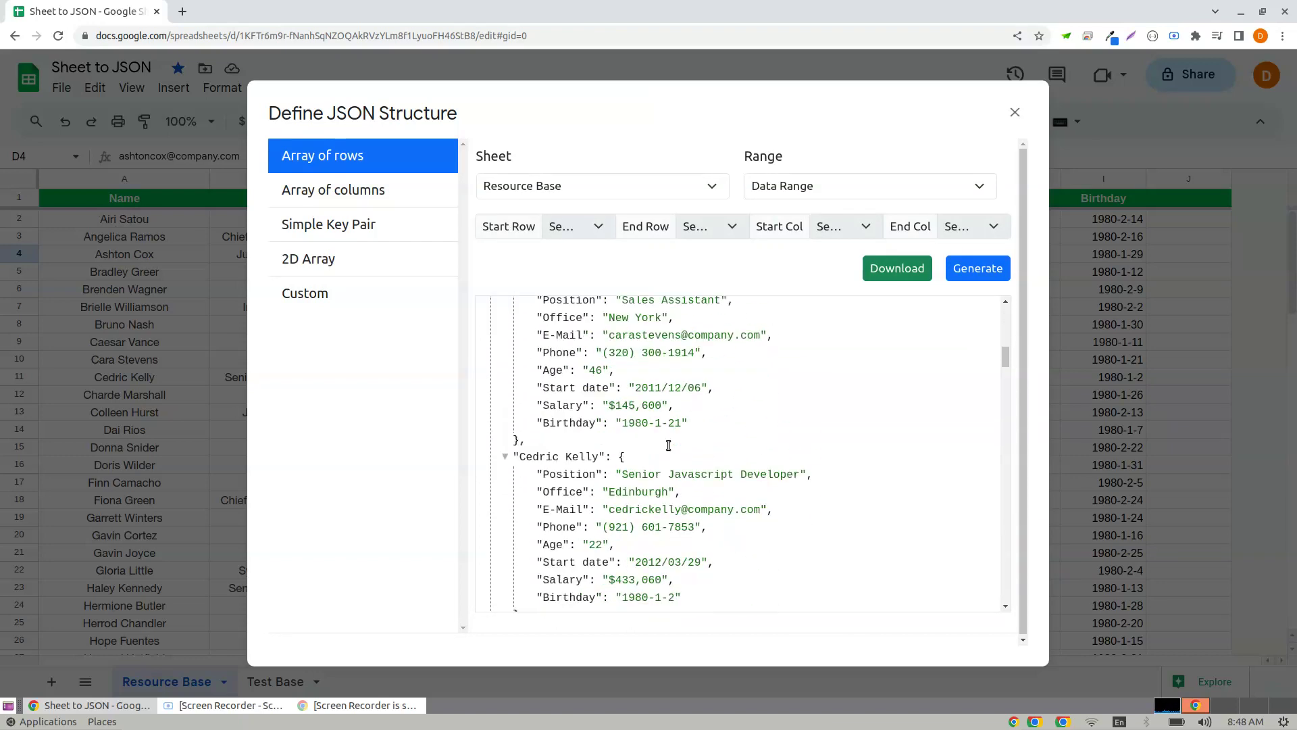
{"action": "scroll", "coordinate": [702, 444], "scroll_direction": "down", "scroll_amount": 4}
{"action": "scroll", "coordinate": [705, 433], "scroll_direction": "up", "scroll_amount": 3}
{"action": "scroll", "coordinate": [710, 434], "scroll_direction": "up", "scroll_amount": 5}
{"action": "scroll", "coordinate": [710, 434], "scroll_direction": "up", "scroll_amount": 4}
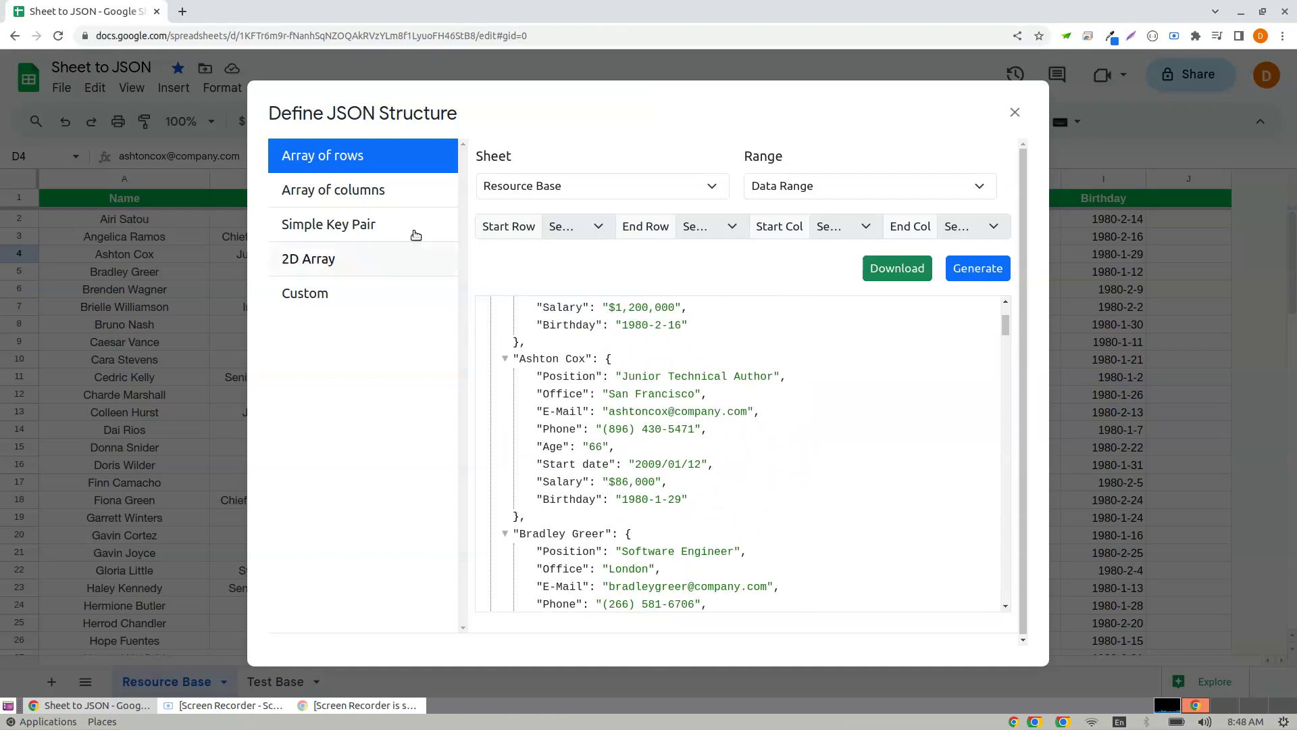
Generate Array-of-columns JSON for the Resource Base sheet
{"action": "left_click", "coordinate": [344, 203]}
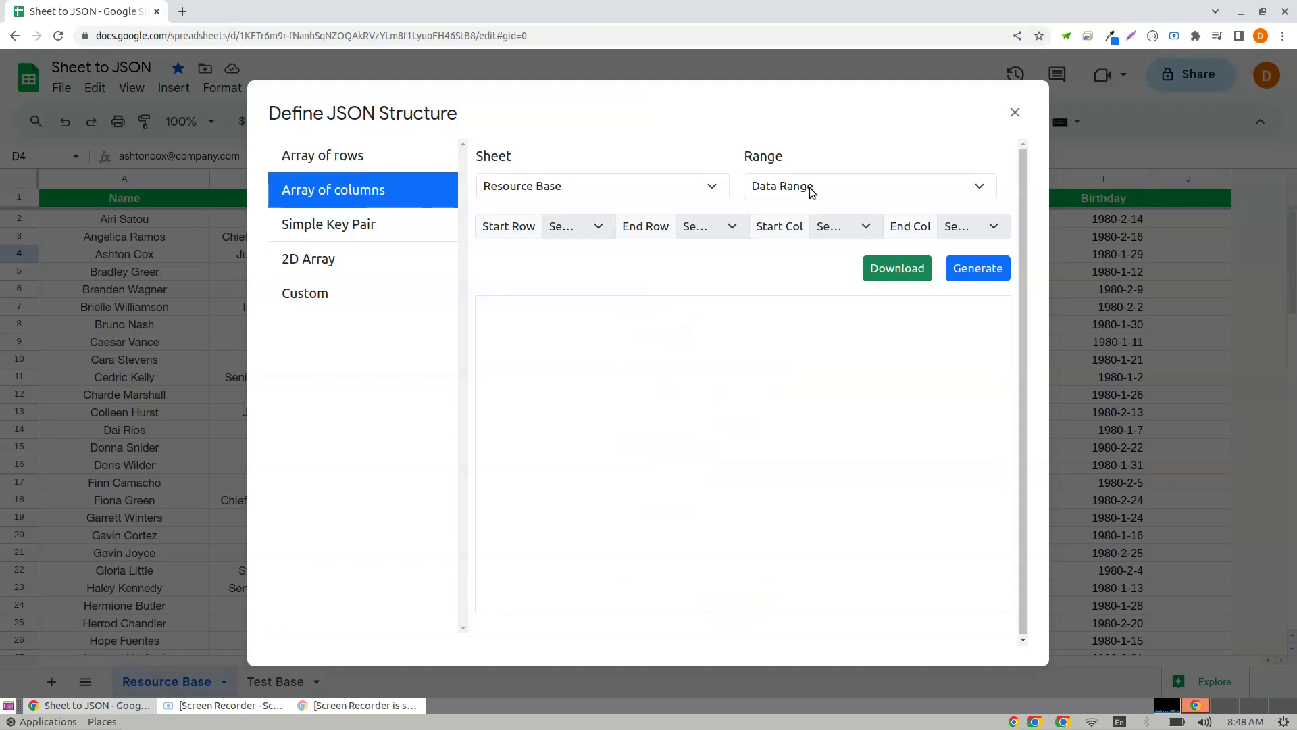
{"action": "left_click", "coordinate": [628, 187]}
{"action": "left_click", "coordinate": [696, 187]}
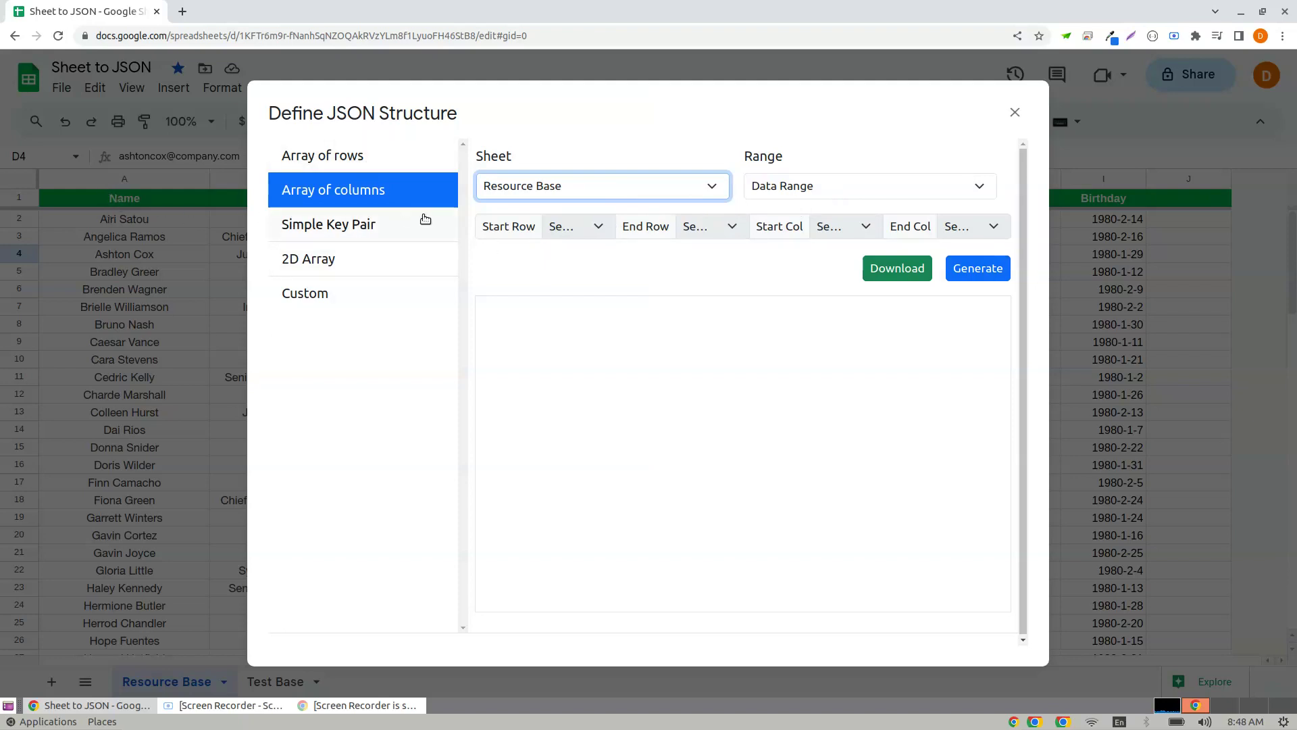
{"action": "left_click", "coordinate": [994, 279]}
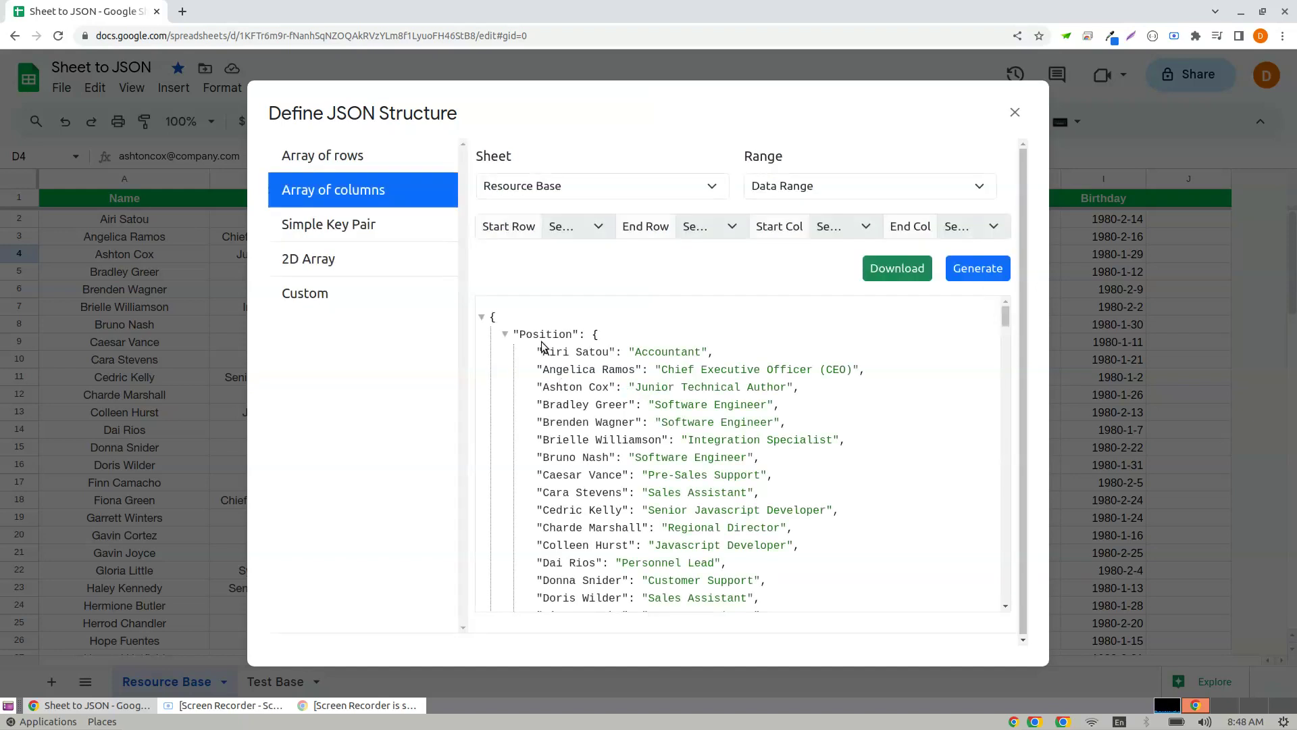
Inspect the output by collapsing Position and Start date, then choose Simple Key Pair
{"action": "left_click_drag", "start_coordinate": [398, 125], "coordinate": [598, 123]}
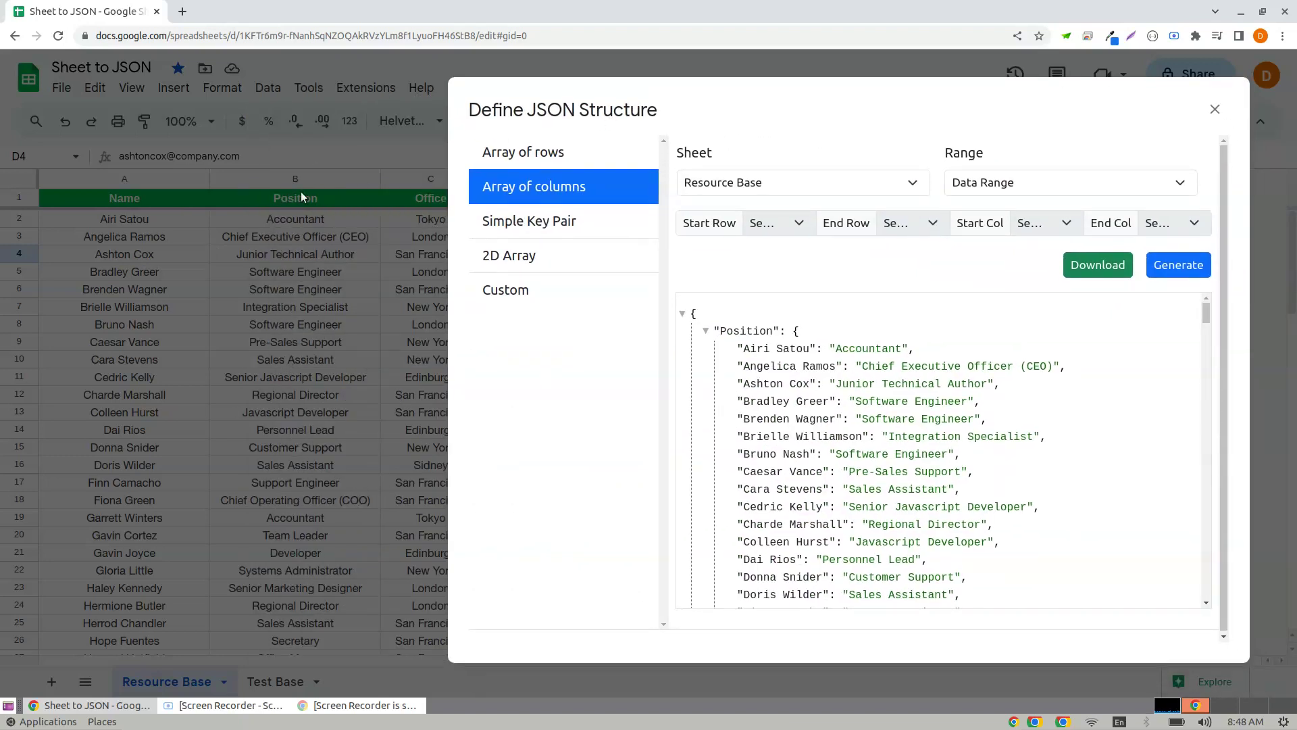
{"action": "left_click", "coordinate": [748, 331]}
{"action": "scroll", "coordinate": [824, 407], "scroll_direction": "down", "scroll_amount": 1}
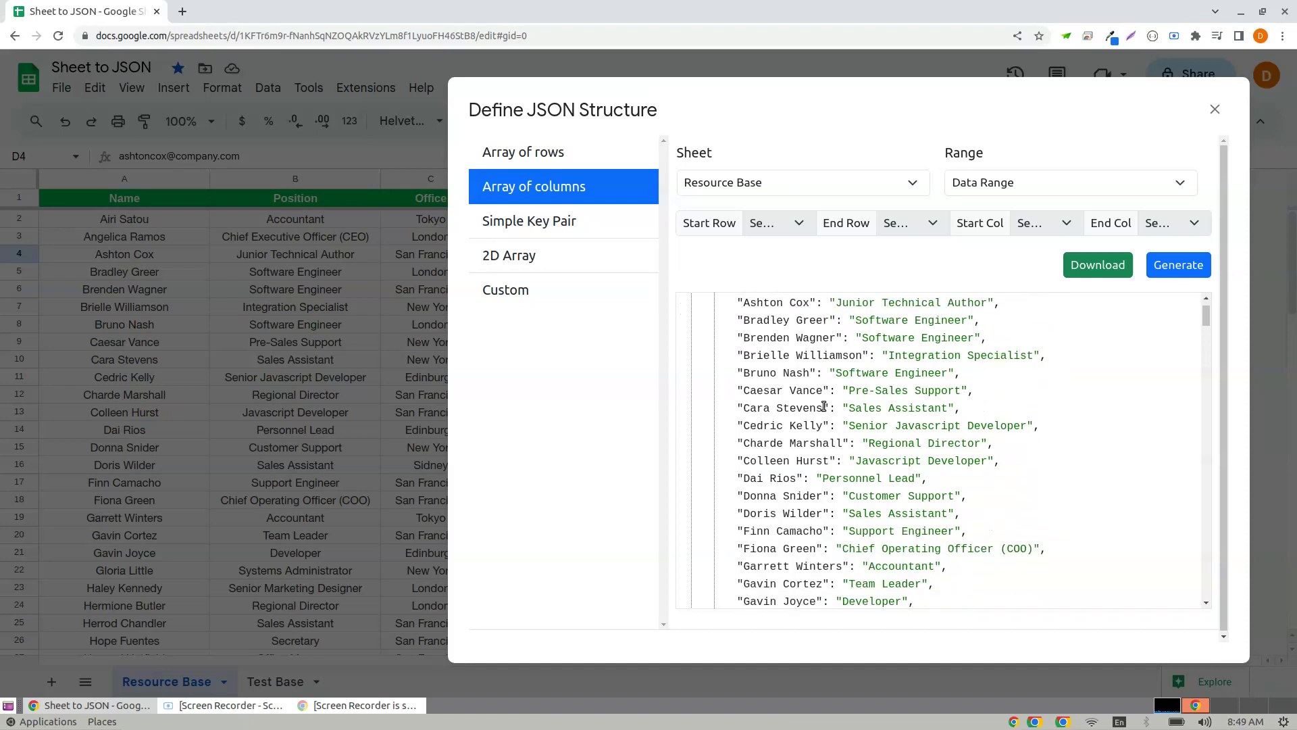
{"action": "scroll", "coordinate": [828, 412], "scroll_direction": "down", "scroll_amount": 2}
{"action": "scroll", "coordinate": [828, 412], "scroll_direction": "down", "scroll_amount": 2}
{"action": "scroll", "coordinate": [833, 412], "scroll_direction": "down", "scroll_amount": 3}
{"action": "scroll", "coordinate": [840, 406], "scroll_direction": "down", "scroll_amount": 7}
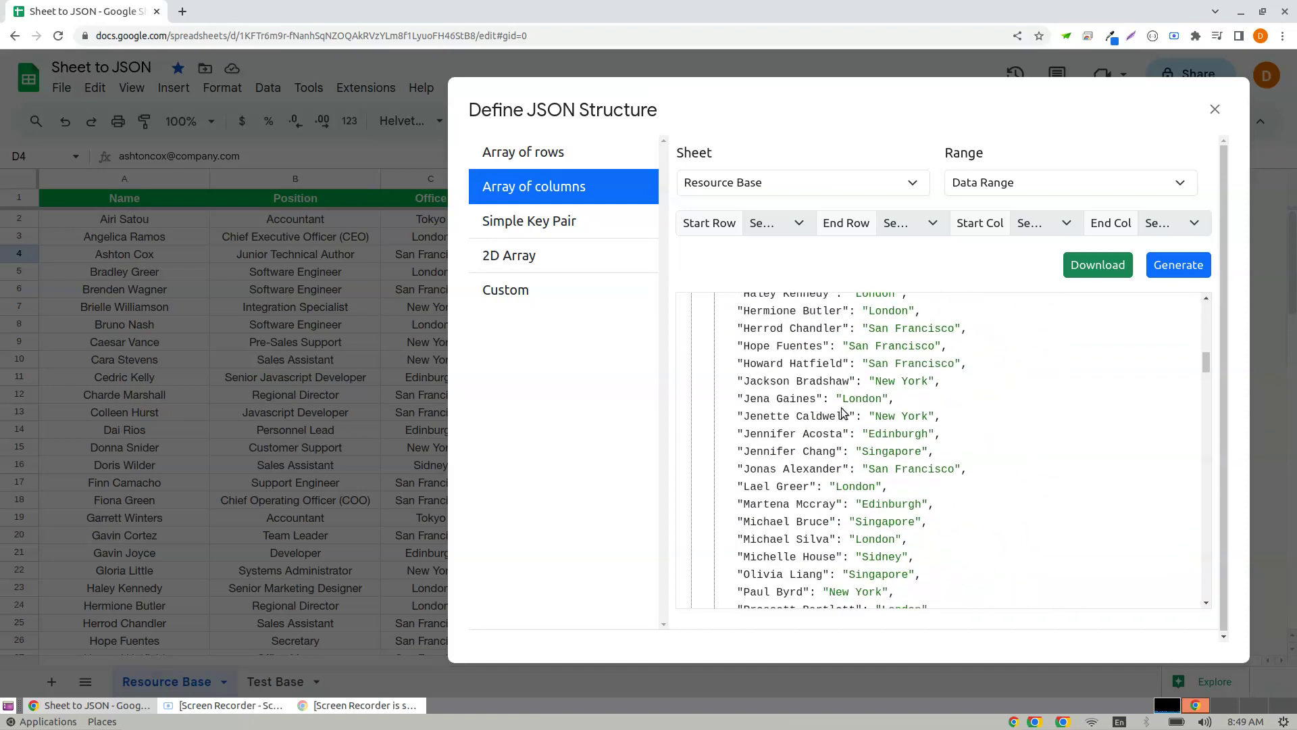
{"action": "scroll", "coordinate": [840, 405], "scroll_direction": "up", "scroll_amount": 4}
{"action": "scroll", "coordinate": [776, 439], "scroll_direction": "up", "scroll_amount": 2}
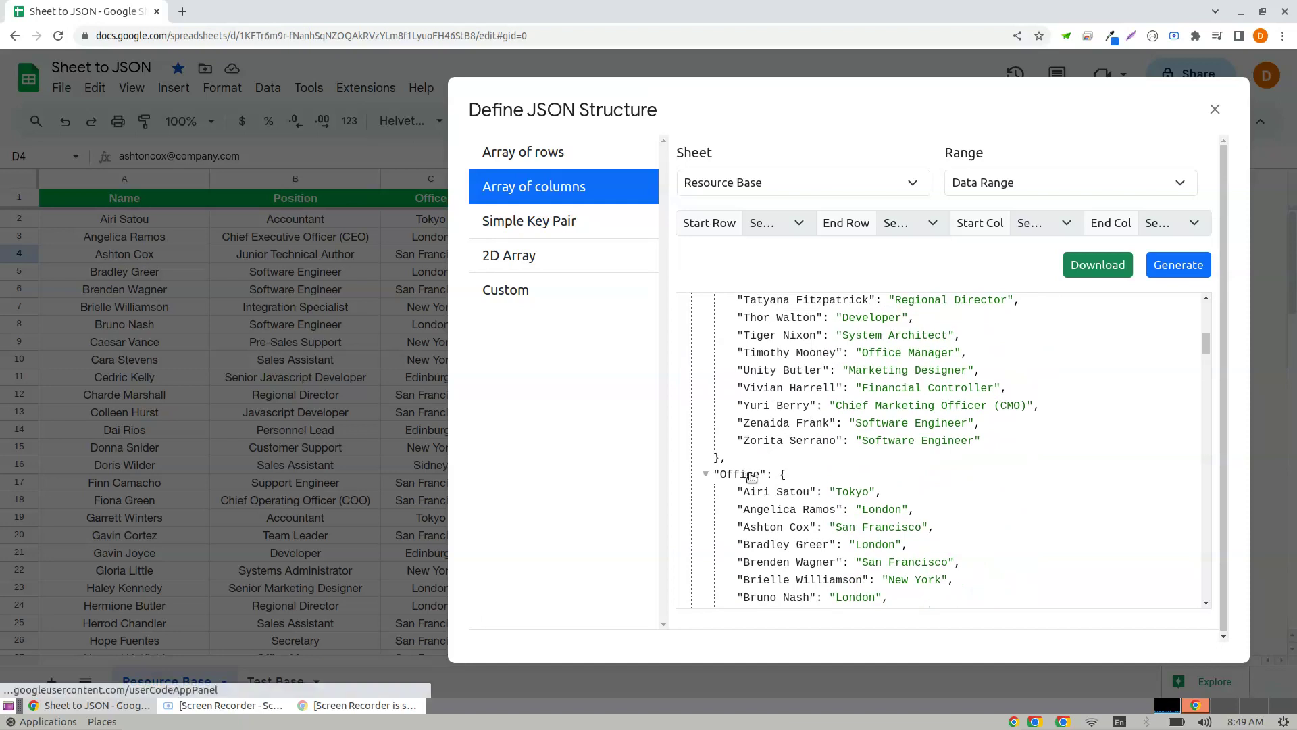
{"action": "scroll", "coordinate": [843, 477], "scroll_direction": "down", "scroll_amount": 3}
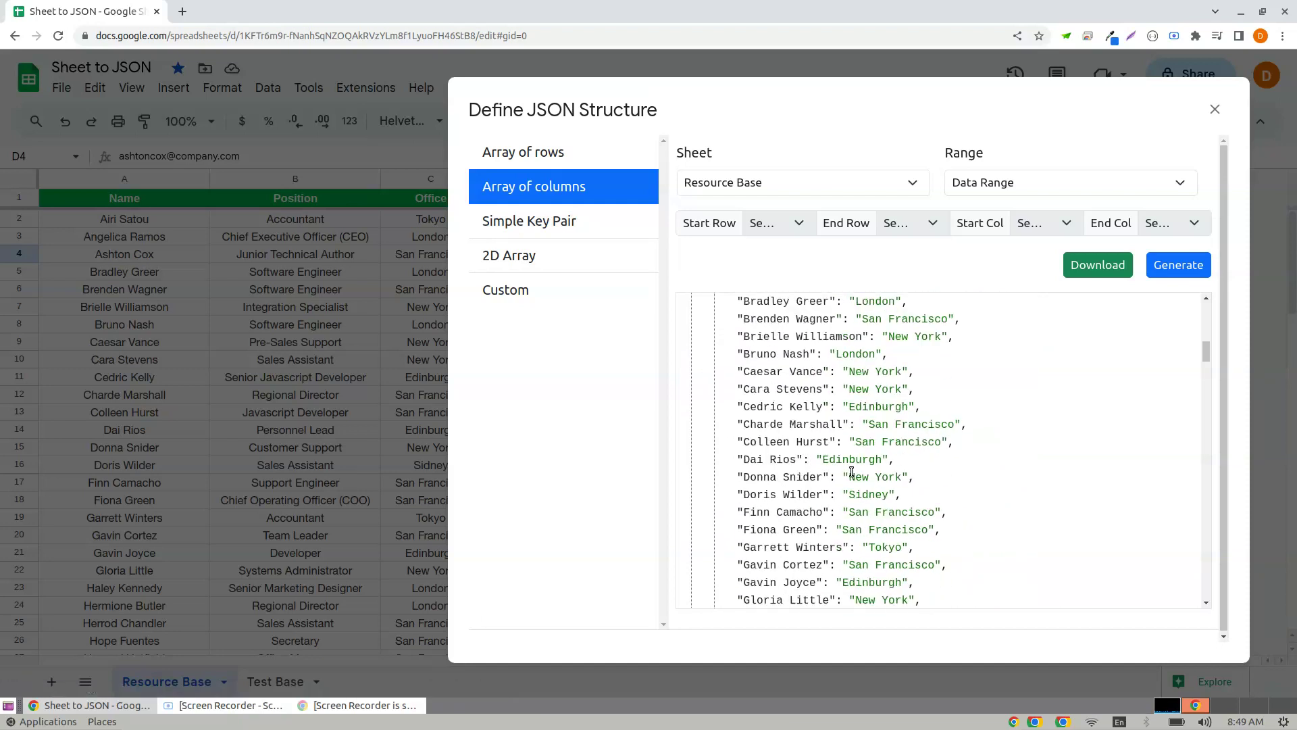
{"action": "scroll", "coordinate": [852, 473], "scroll_direction": "down", "scroll_amount": 2}
{"action": "scroll", "coordinate": [860, 476], "scroll_direction": "down", "scroll_amount": 5}
{"action": "scroll", "coordinate": [859, 474], "scroll_direction": "down", "scroll_amount": 3}
{"action": "scroll", "coordinate": [771, 365], "scroll_direction": "up", "scroll_amount": 2}
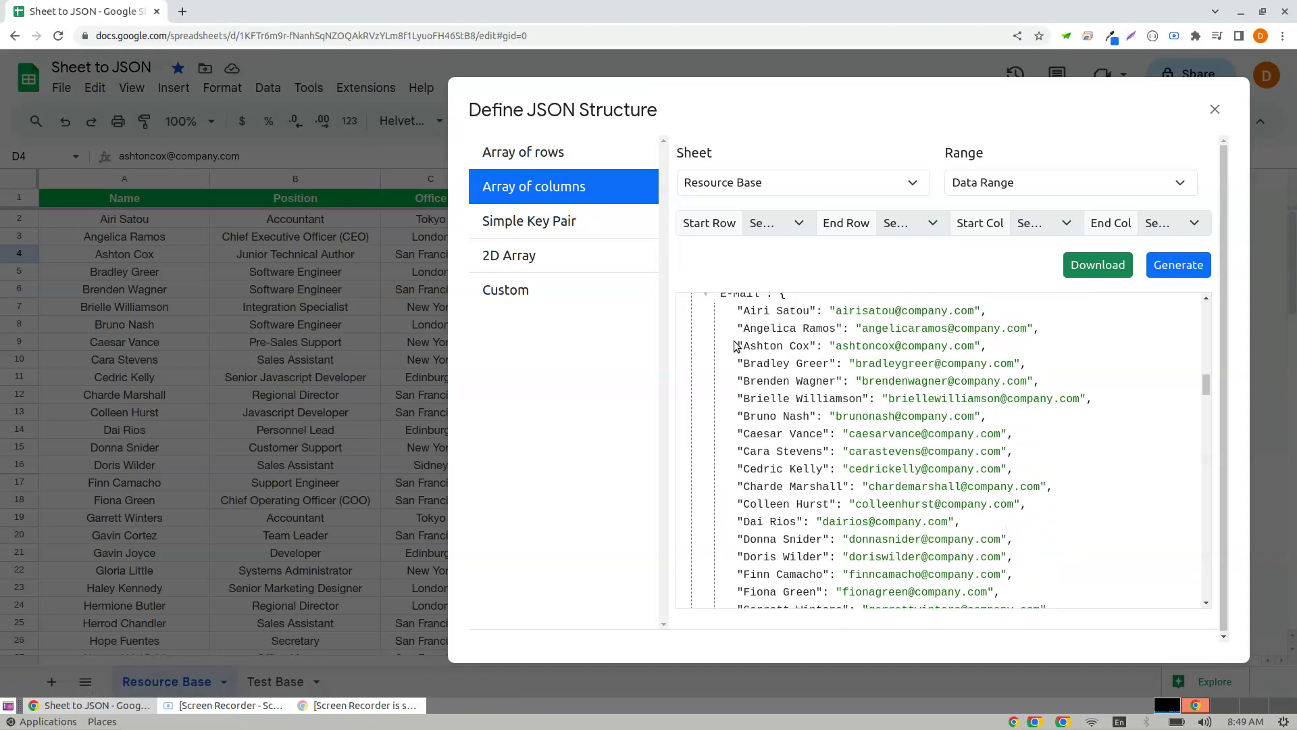
{"action": "scroll", "coordinate": [811, 396], "scroll_direction": "down", "scroll_amount": 3}
{"action": "scroll", "coordinate": [830, 406], "scroll_direction": "down", "scroll_amount": 5}
{"action": "scroll", "coordinate": [833, 456], "scroll_direction": "down", "scroll_amount": 3}
{"action": "scroll", "coordinate": [831, 456], "scroll_direction": "up", "scroll_amount": 2}
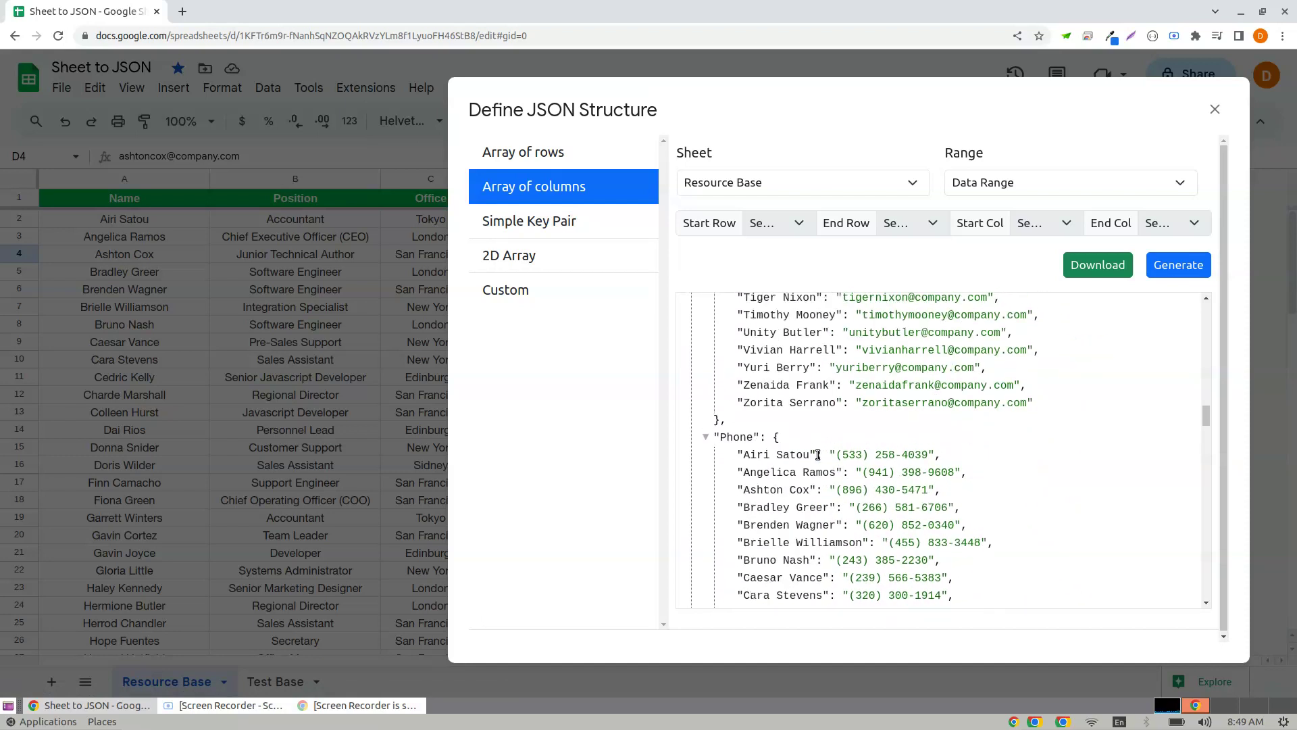
{"action": "scroll", "coordinate": [826, 456], "scroll_direction": "down", "scroll_amount": 3}
{"action": "scroll", "coordinate": [826, 457], "scroll_direction": "down", "scroll_amount": 3}
{"action": "scroll", "coordinate": [826, 457], "scroll_direction": "down", "scroll_amount": 3}
{"action": "scroll", "coordinate": [832, 458], "scroll_direction": "up", "scroll_amount": 2}
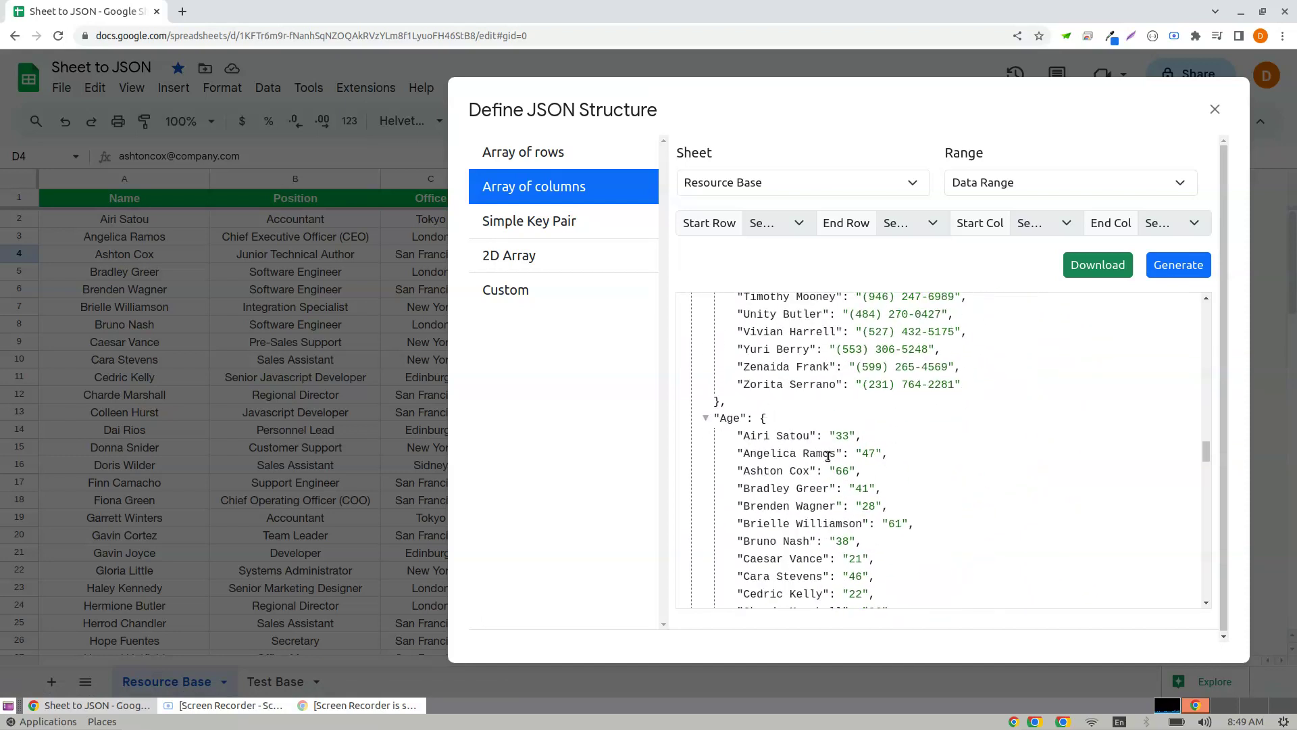
{"action": "scroll", "coordinate": [837, 459], "scroll_direction": "down", "scroll_amount": 1}
{"action": "scroll", "coordinate": [837, 459], "scroll_direction": "down", "scroll_amount": 5}
{"action": "scroll", "coordinate": [843, 456], "scroll_direction": "down", "scroll_amount": 3}
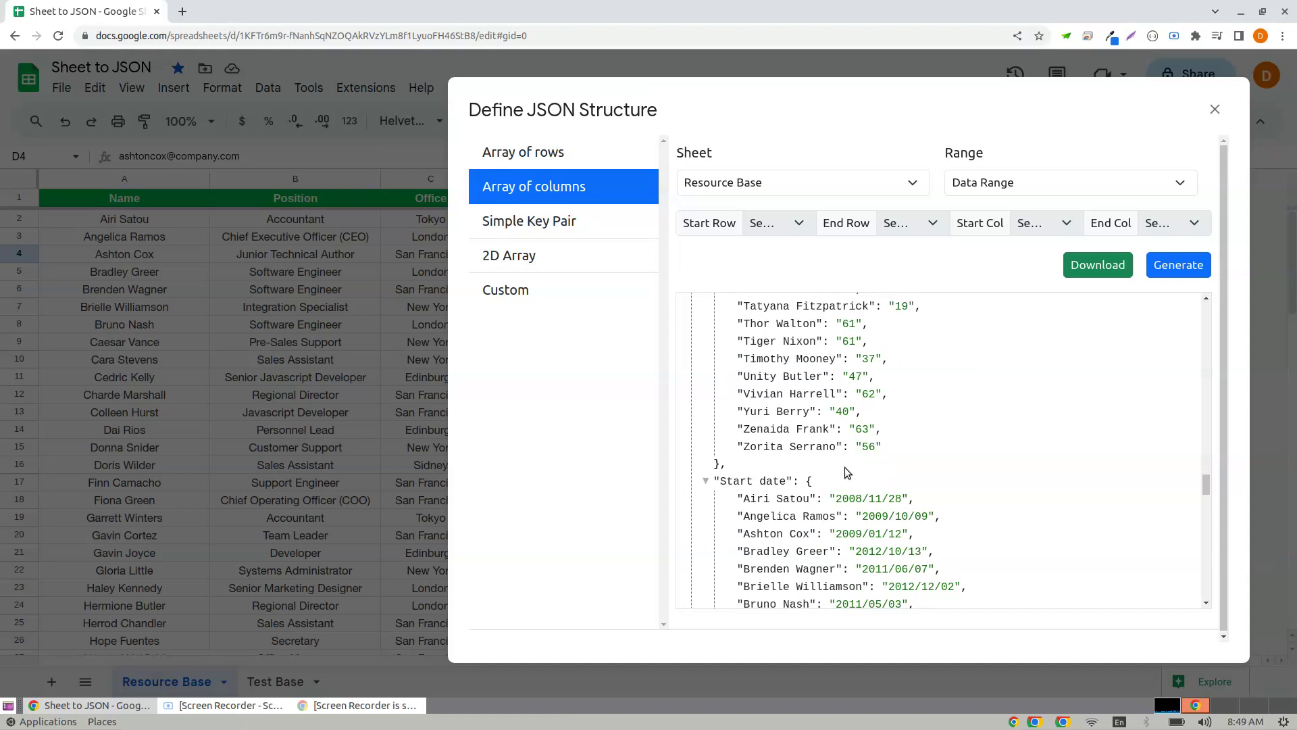
{"action": "scroll", "coordinate": [851, 477], "scroll_direction": "down", "scroll_amount": 1}
{"action": "scroll", "coordinate": [857, 482], "scroll_direction": "down", "scroll_amount": 3}
{"action": "scroll", "coordinate": [770, 466], "scroll_direction": "up", "scroll_amount": 4}
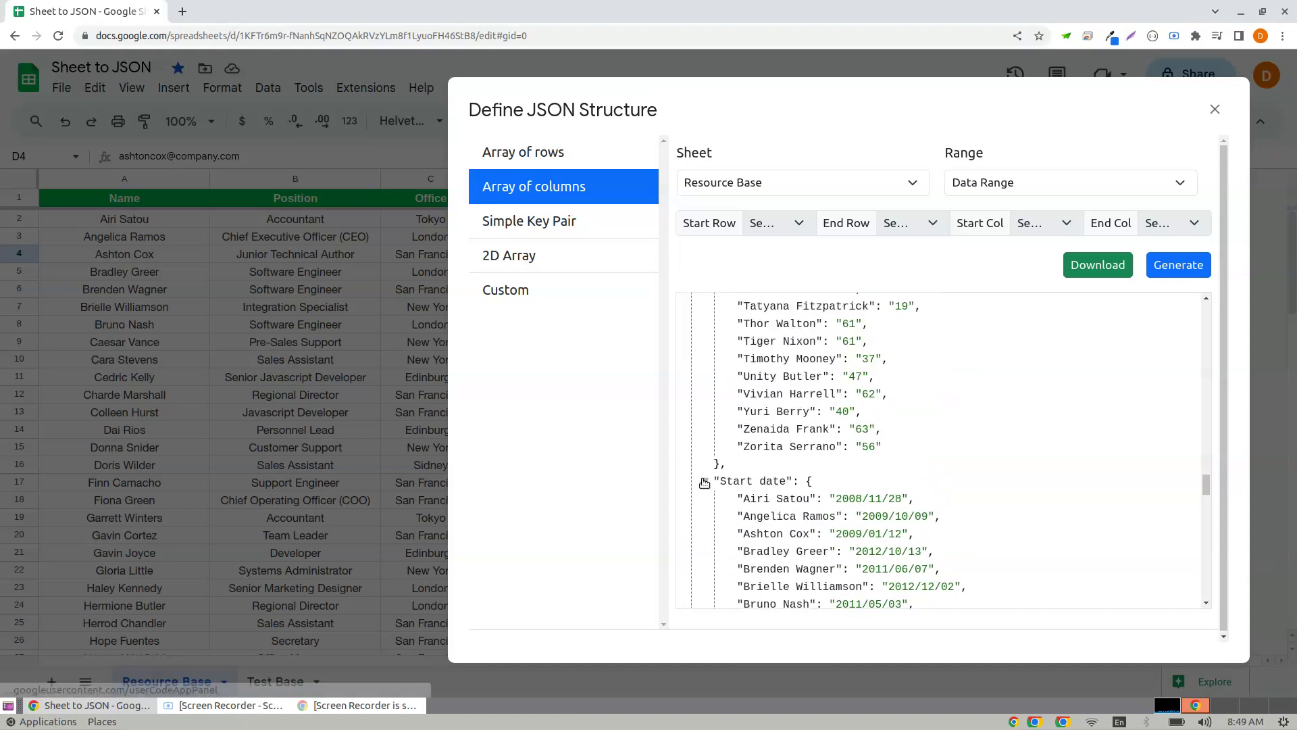
{"action": "left_click", "coordinate": [706, 482]}
{"action": "scroll", "coordinate": [950, 469], "scroll_direction": "up", "scroll_amount": 5}
{"action": "scroll", "coordinate": [974, 452], "scroll_direction": "up", "scroll_amount": 4}
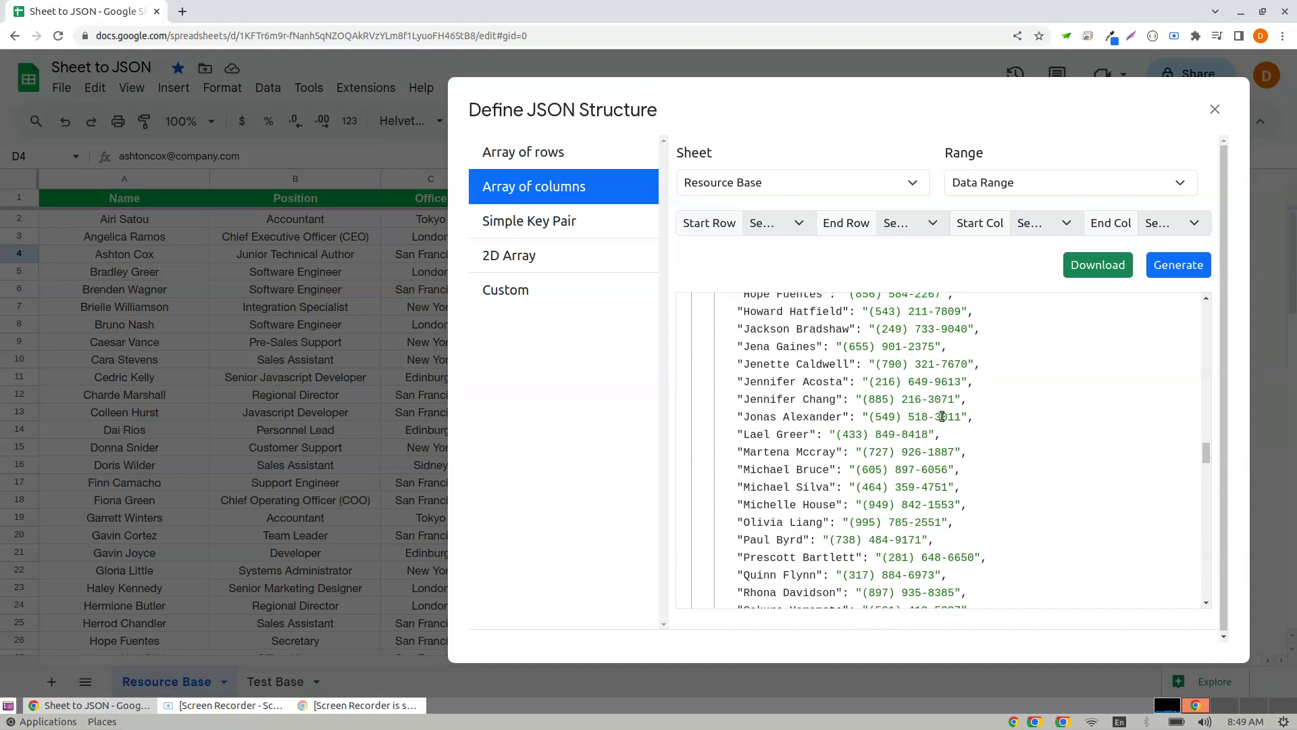
{"action": "scroll", "coordinate": [912, 426], "scroll_direction": "up", "scroll_amount": 1}
{"action": "left_click", "coordinate": [535, 221]}
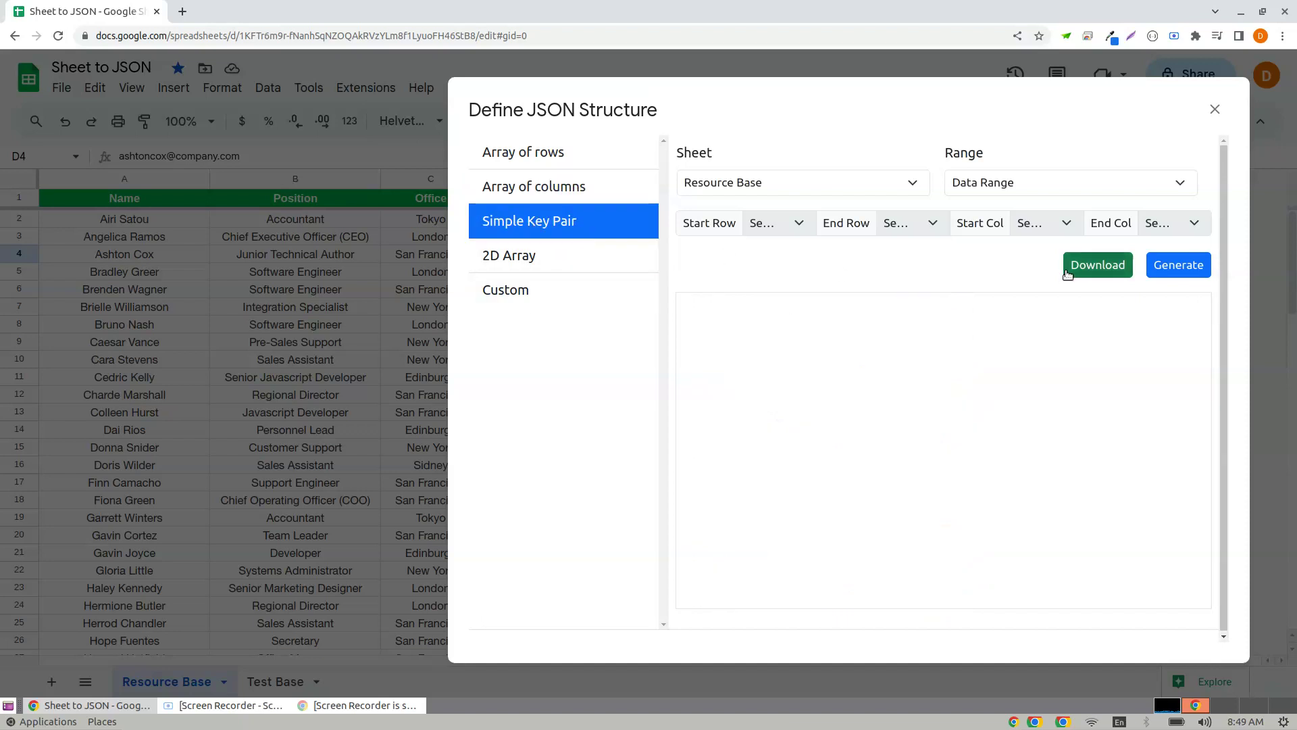
Generate the name-to-position key-pair JSON, then select the 2D Array layout
{"action": "left_click", "coordinate": [1179, 267]}
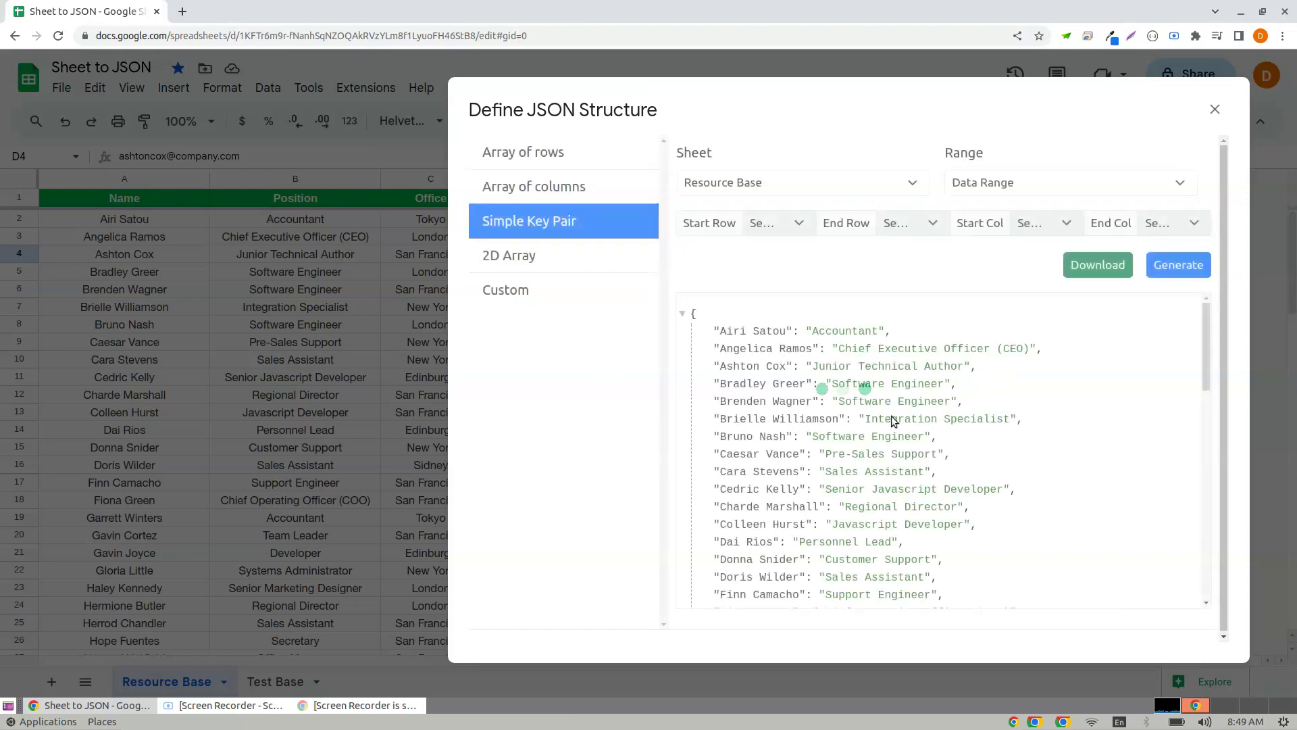
{"action": "scroll", "coordinate": [813, 345], "scroll_direction": "down", "scroll_amount": 2}
{"action": "scroll", "coordinate": [816, 365], "scroll_direction": "down", "scroll_amount": 3}
{"action": "scroll", "coordinate": [832, 375], "scroll_direction": "down", "scroll_amount": 2}
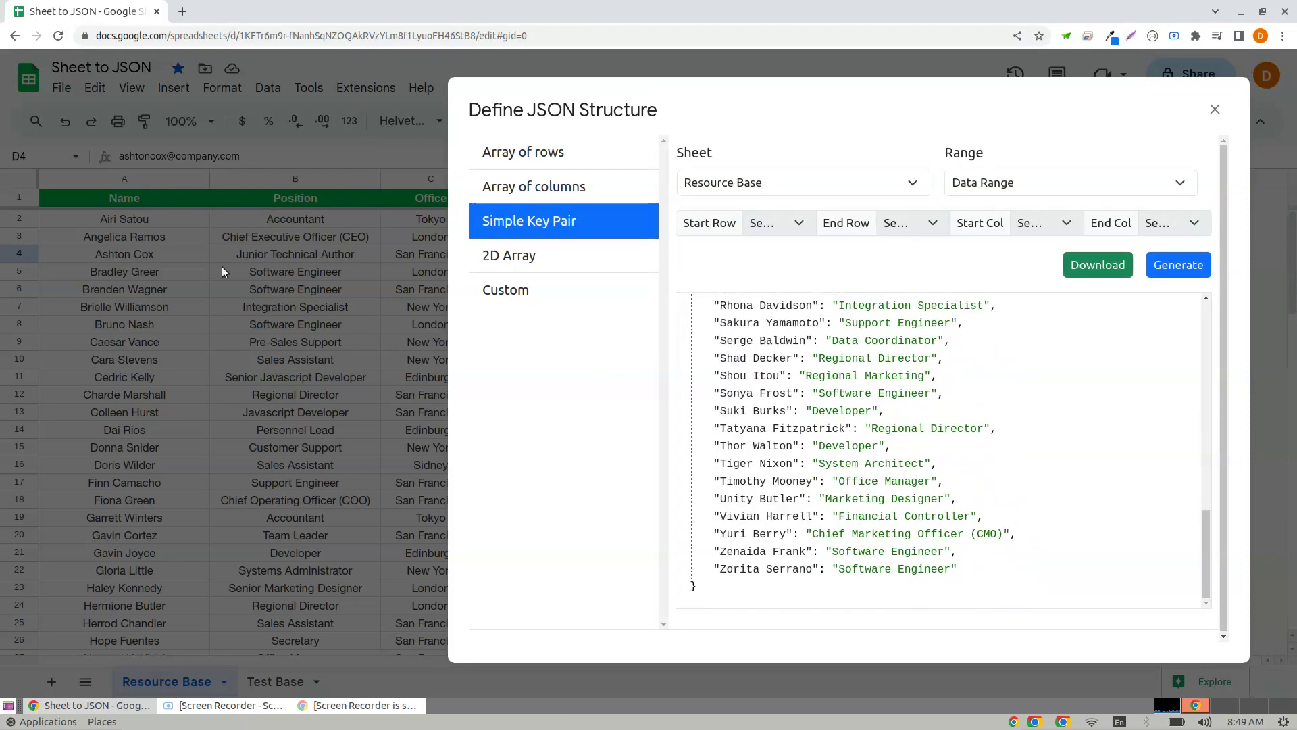
{"action": "scroll", "coordinate": [857, 373], "scroll_direction": "up", "scroll_amount": 4}
{"action": "scroll", "coordinate": [871, 391], "scroll_direction": "up", "scroll_amount": 4}
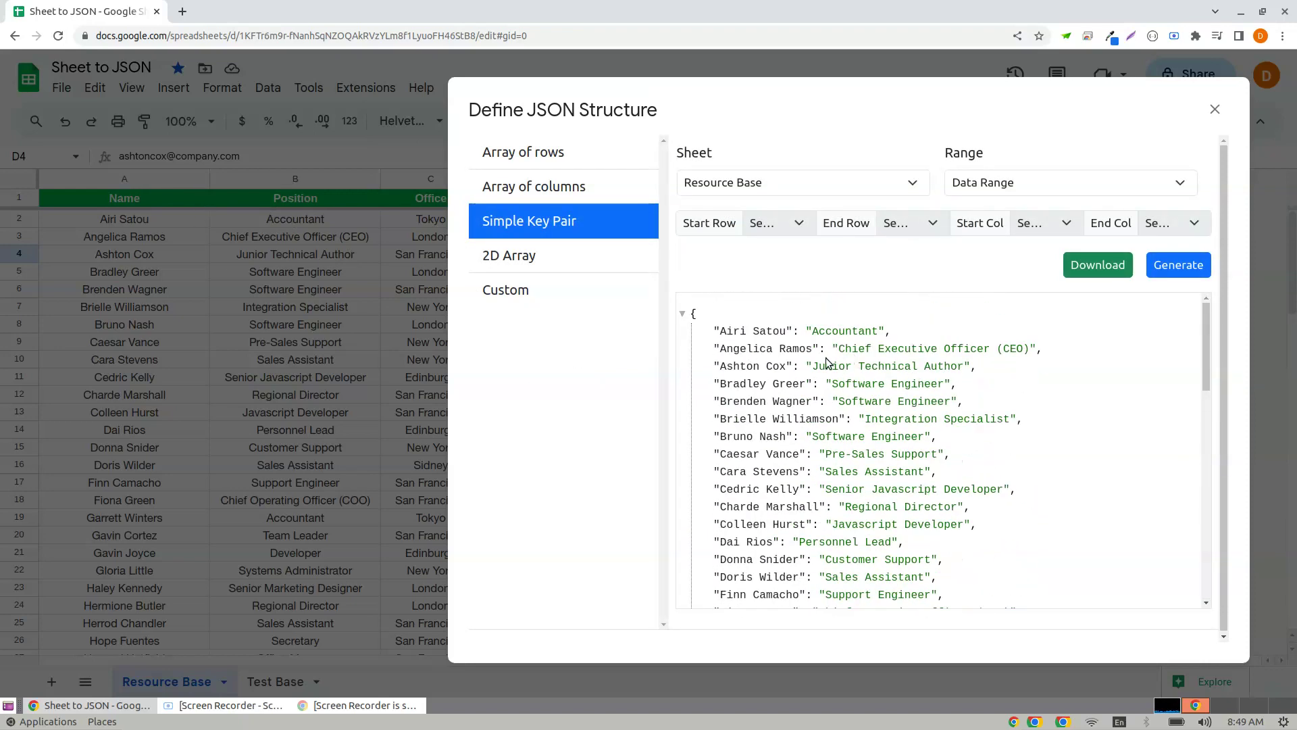
{"action": "left_click", "coordinate": [564, 256]}
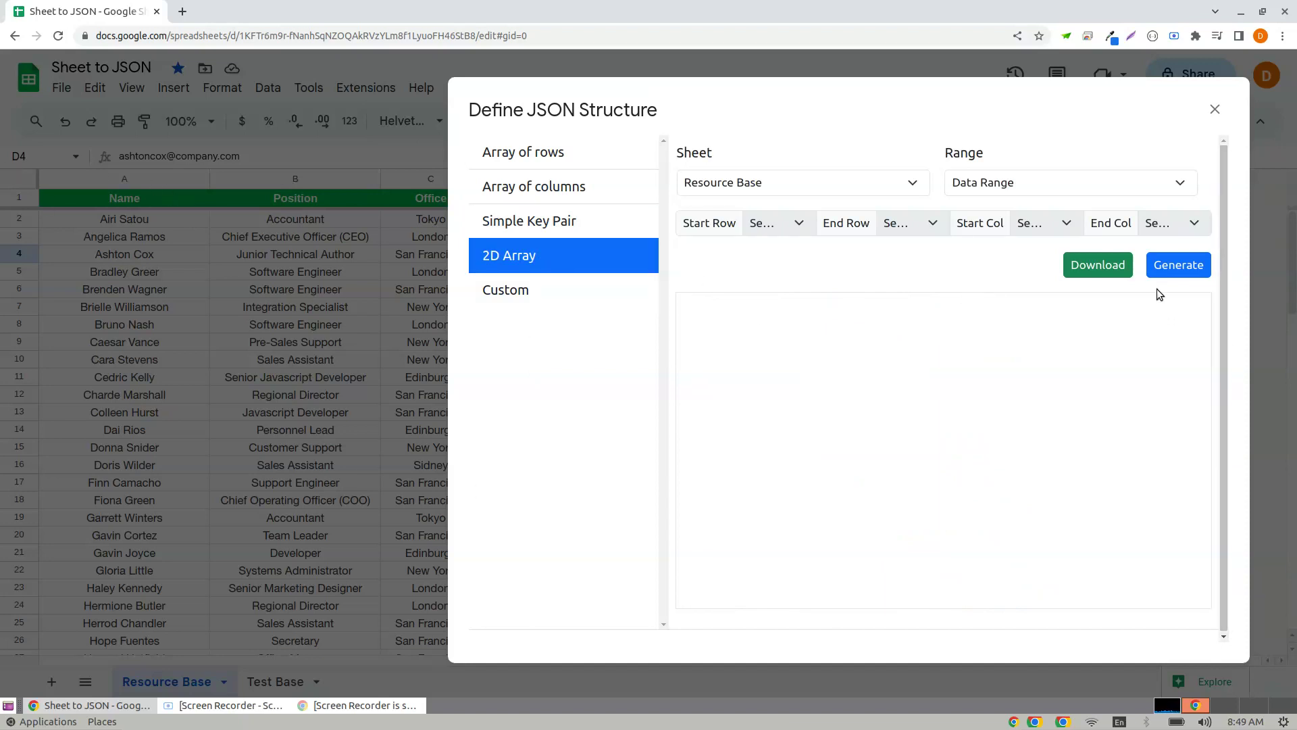
Generate the 2D Array JSON and collapse the header, Ashton Cox and Bradley Greer arrays
{"action": "left_click", "coordinate": [1165, 267]}
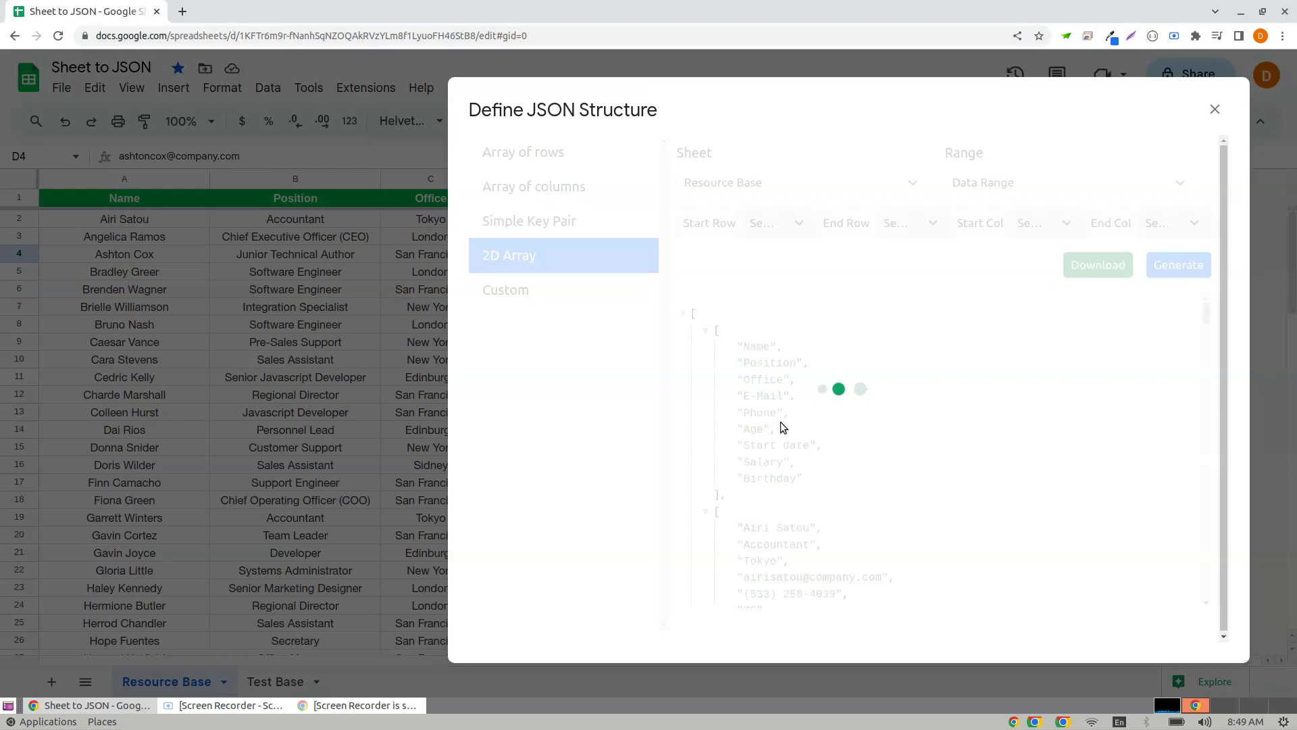
{"action": "left_click", "coordinate": [706, 331]}
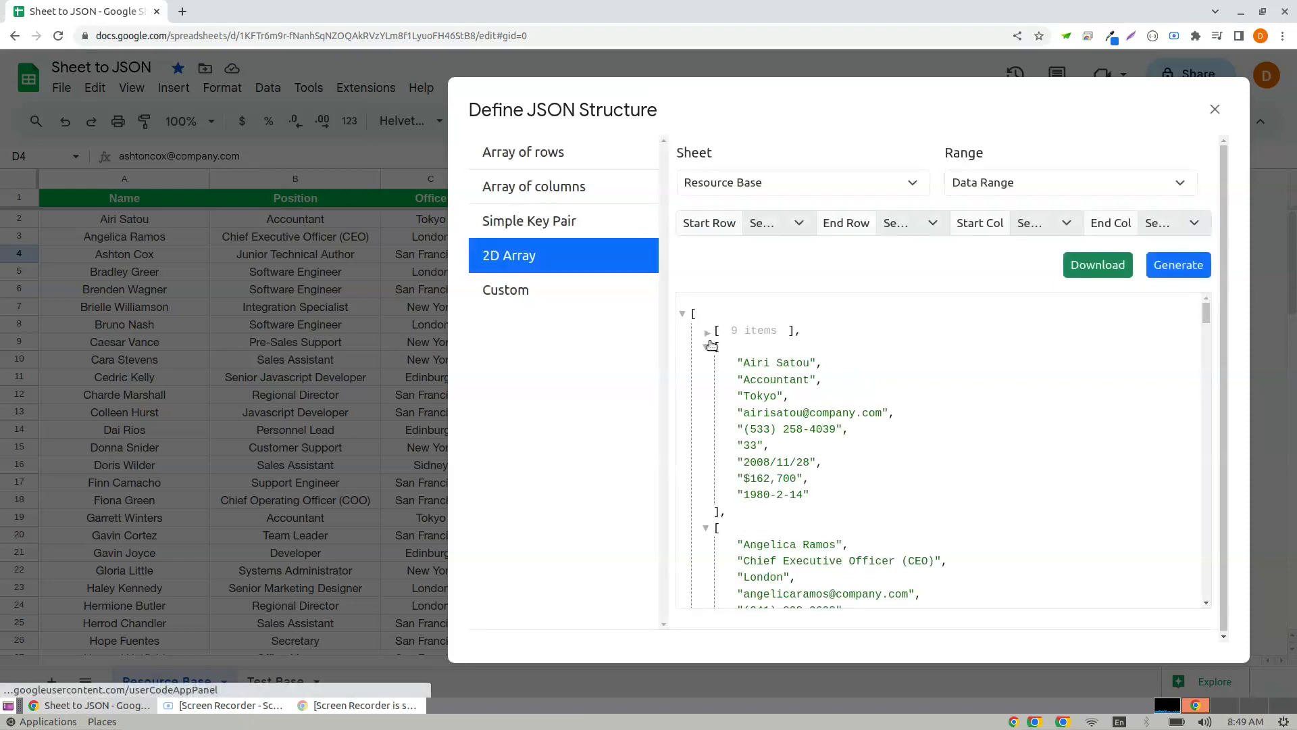
{"action": "left_click", "coordinate": [706, 346]}
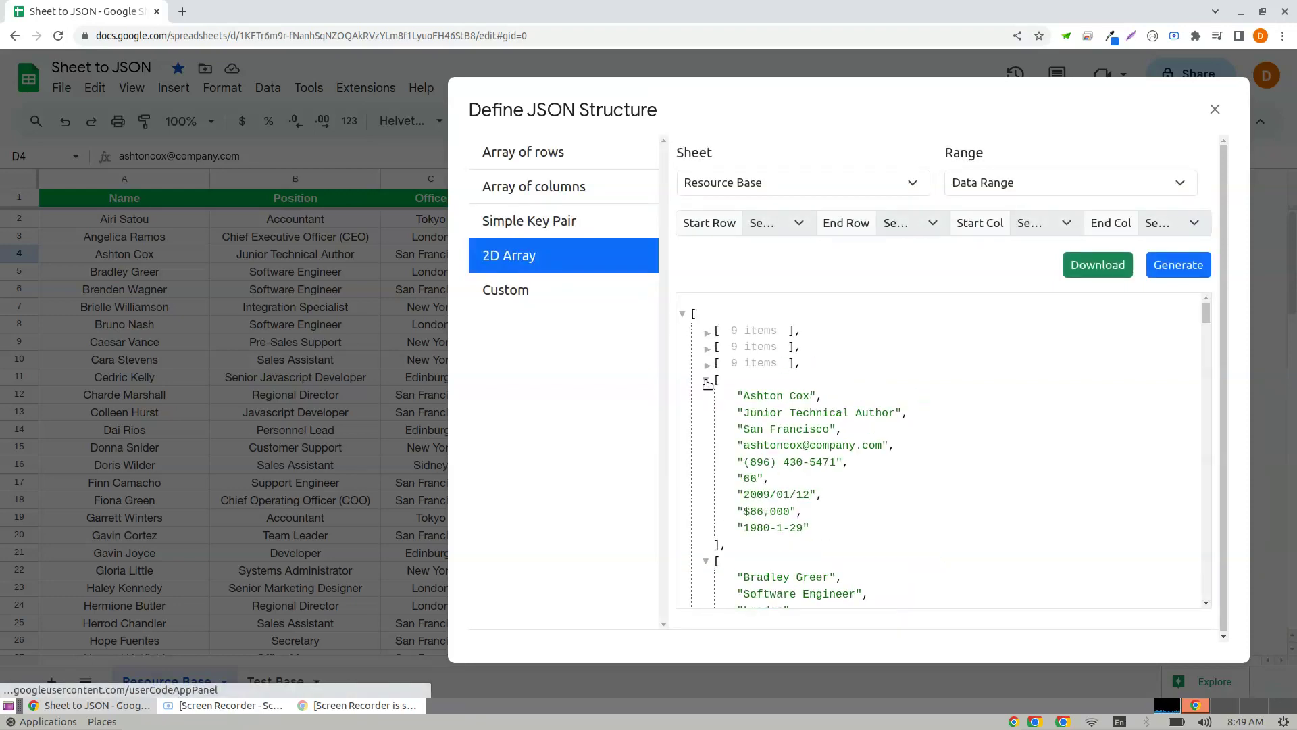
{"action": "left_click", "coordinate": [707, 380]}
{"action": "left_click", "coordinate": [718, 396]}
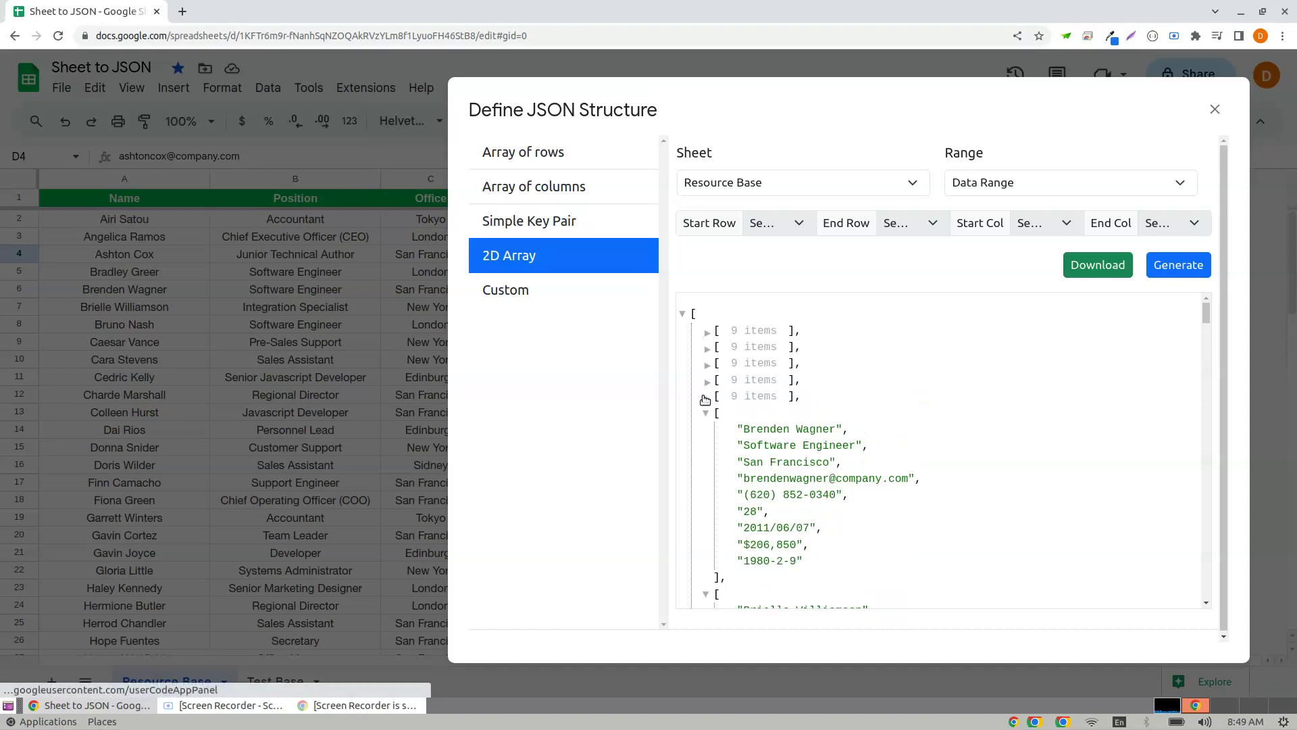
{"action": "left_click", "coordinate": [706, 413]}
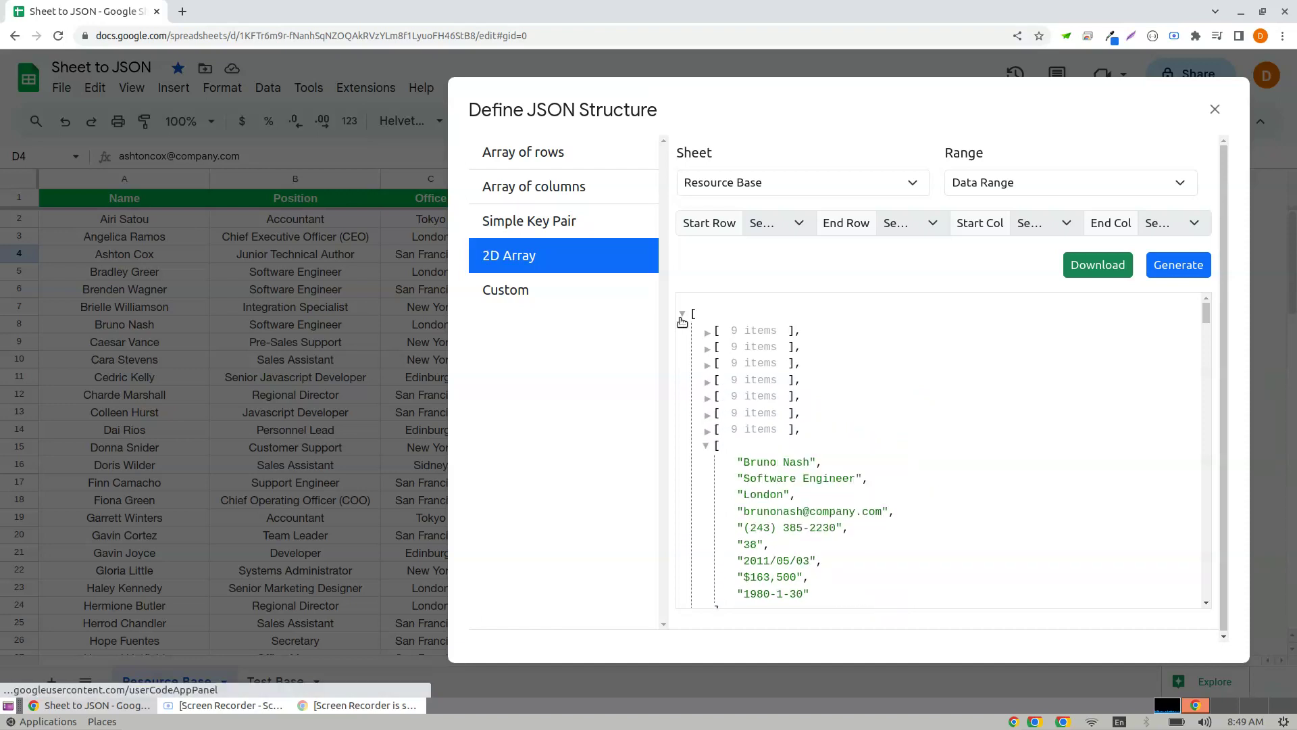
{"action": "left_click", "coordinate": [683, 314]}
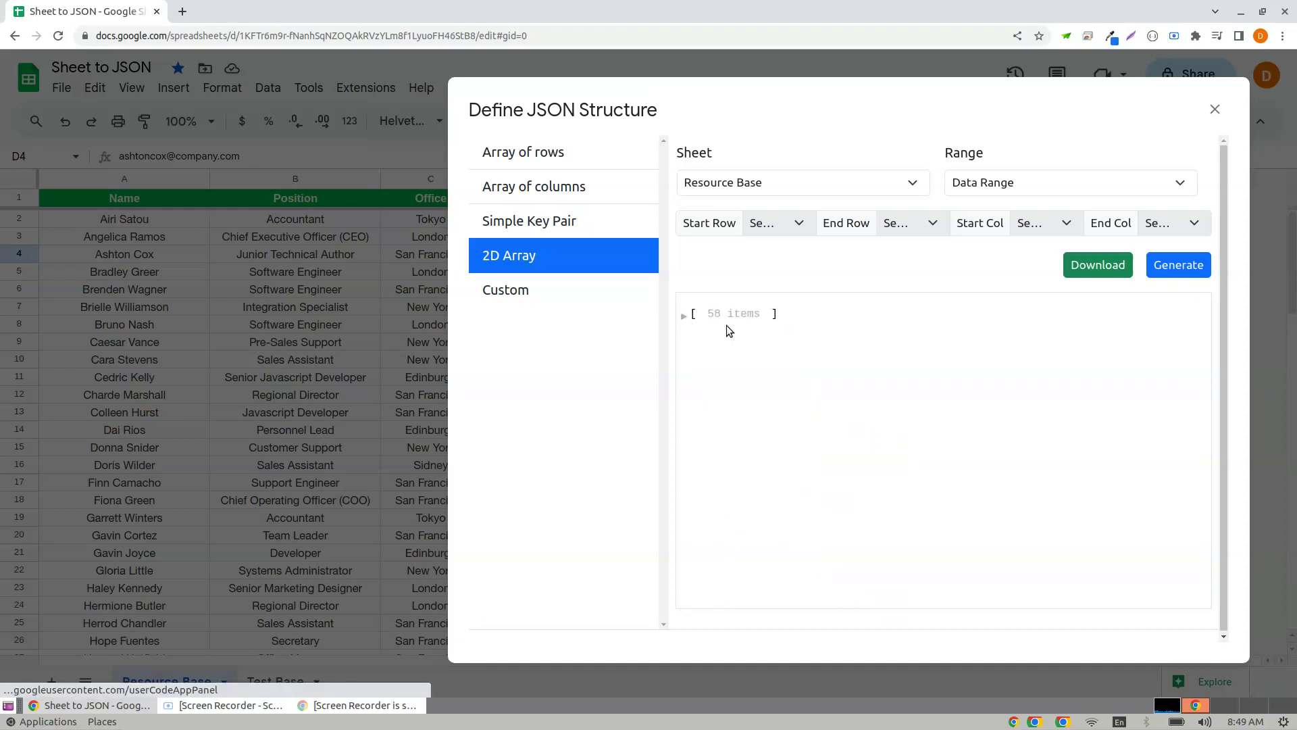
Choose the Custom layout and generate JSON from its default template
{"action": "left_click", "coordinate": [526, 291]}
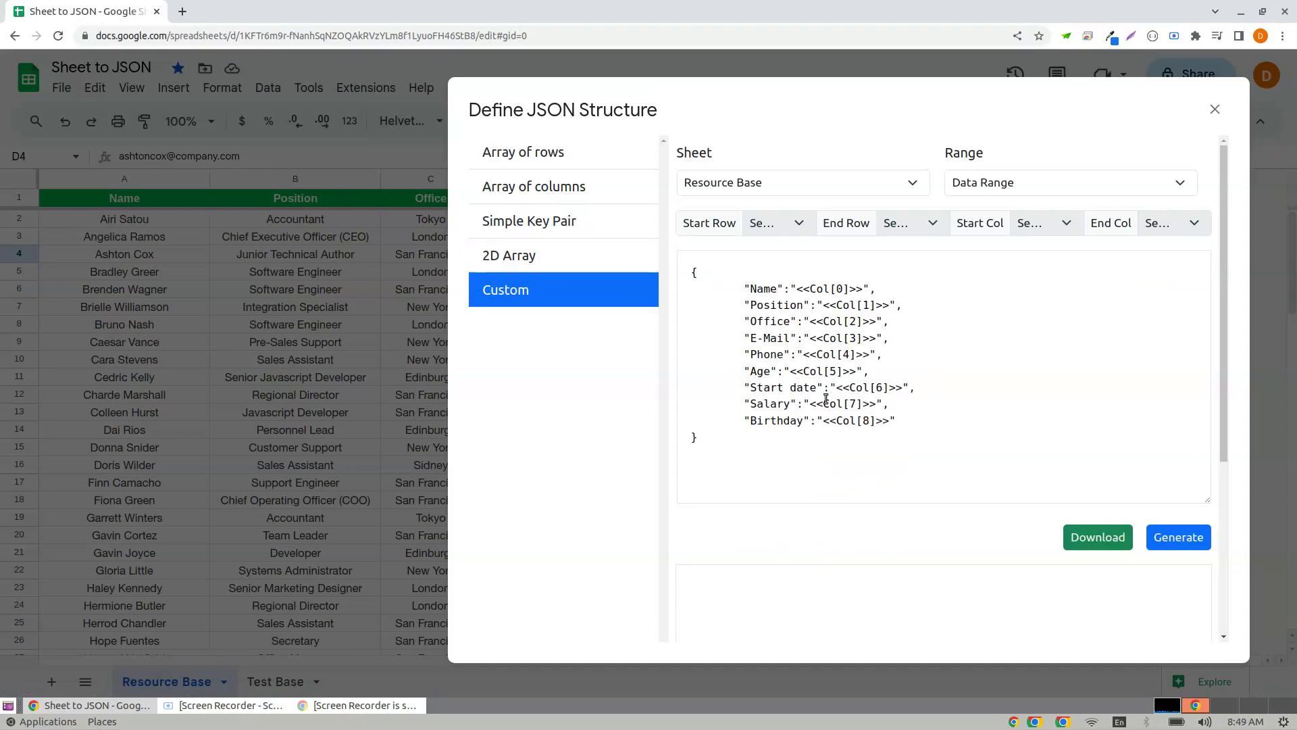
{"action": "left_click", "coordinate": [788, 371]}
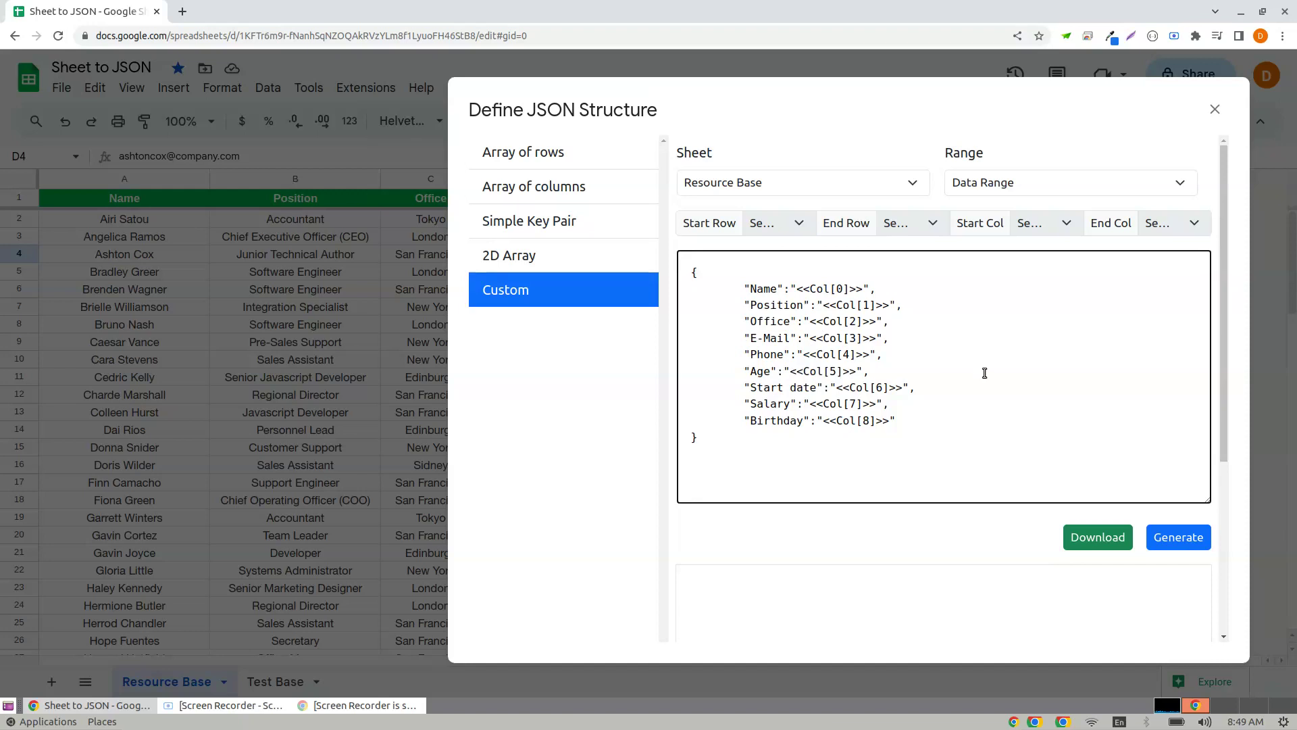
{"action": "left_click", "coordinate": [1188, 539]}
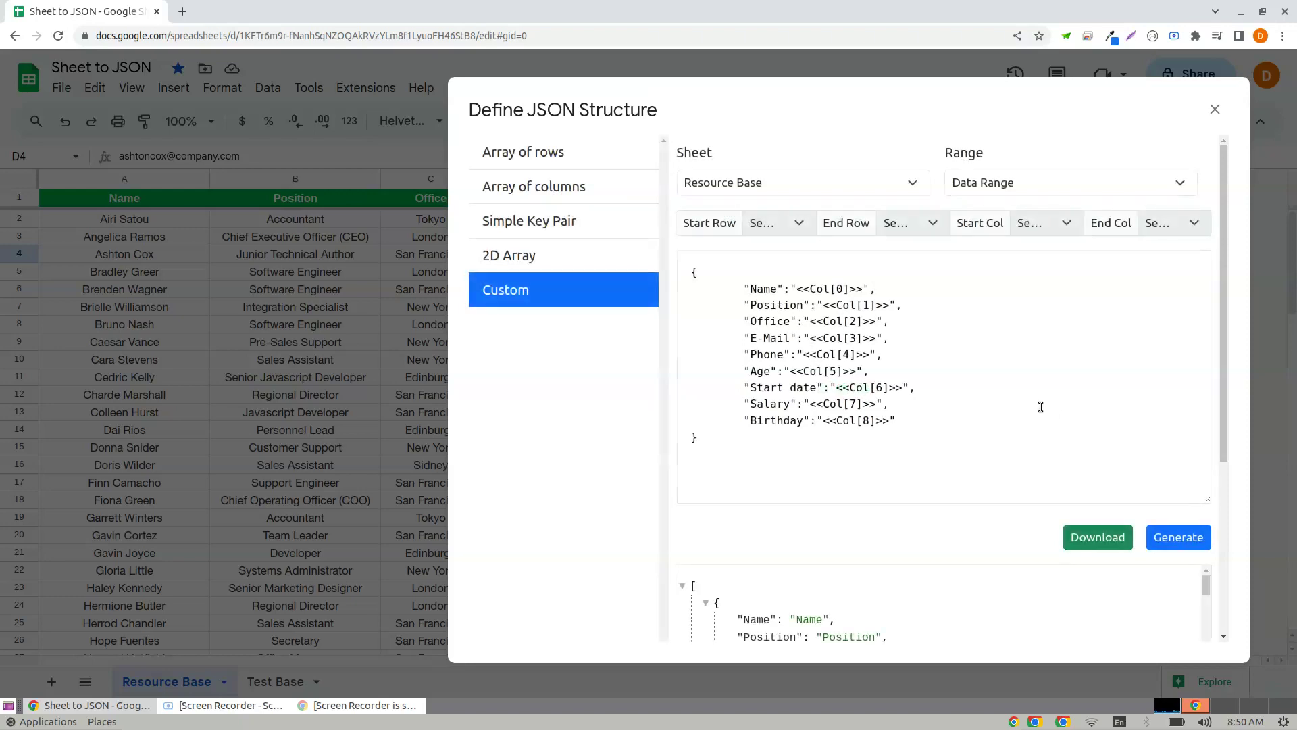
{"action": "scroll", "coordinate": [1020, 416], "scroll_direction": "down", "scroll_amount": 3}
{"action": "scroll", "coordinate": [1021, 417], "scroll_direction": "down", "scroll_amount": 3}
{"action": "scroll", "coordinate": [954, 417], "scroll_direction": "up", "scroll_amount": 3}
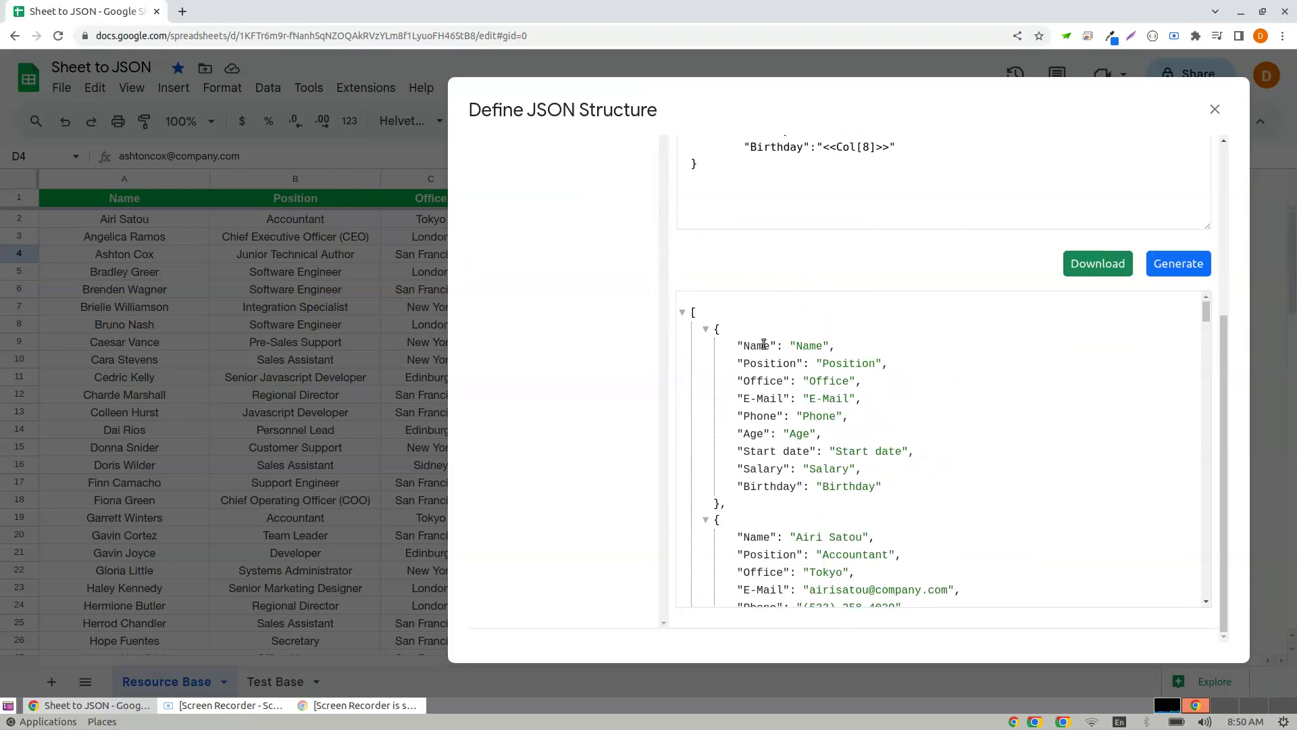
{"action": "scroll", "coordinate": [771, 396], "scroll_direction": "down", "scroll_amount": 1}
{"action": "scroll", "coordinate": [811, 425], "scroll_direction": "down", "scroll_amount": 3}
{"action": "scroll", "coordinate": [873, 458], "scroll_direction": "up", "scroll_amount": 5}
{"action": "scroll", "coordinate": [911, 424], "scroll_direction": "up", "scroll_amount": 3}
{"action": "left_click", "coordinate": [746, 372]}
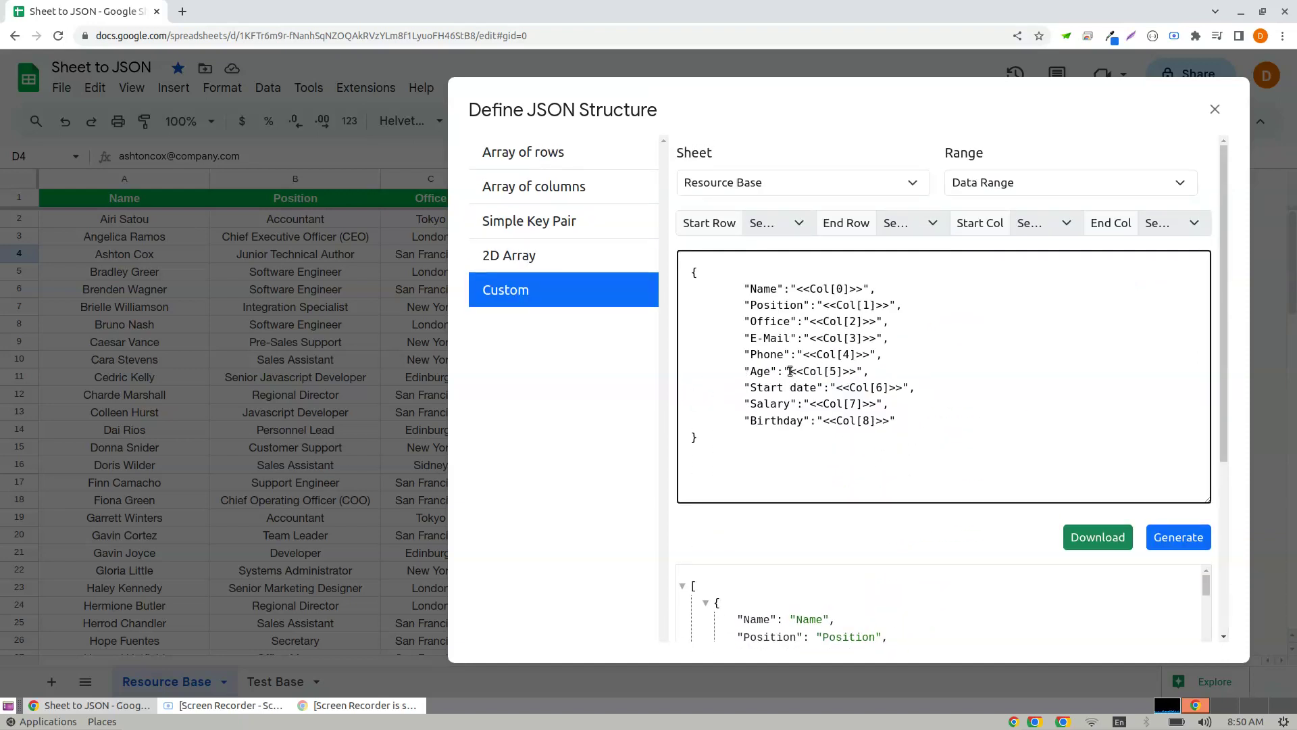
Edit the template to move the Age placeholder into an array with Phone
{"action": "mouse_move", "coordinate": [786, 370]}
{"action": "left_mouse_down"}
{"action": "mouse_move", "coordinate": [863, 371]}
{"action": "mouse_move", "coordinate": [601, 378]}
{"action": "left_mouse_up"}
{"action": "key", "text": "BackSpace"}
{"action": "key", "text": "BackSpace"}
{"action": "type", "text": "["}
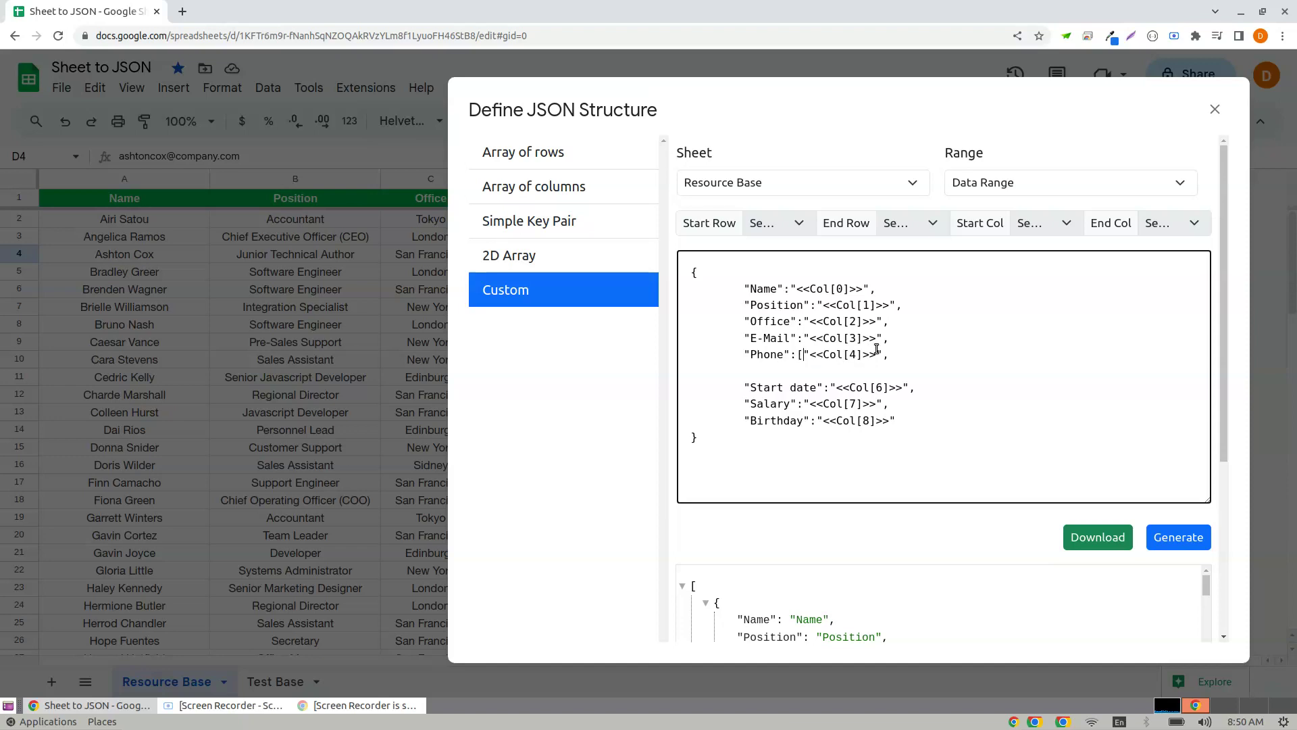
{"action": "type", "text": "\"<<Col[5]>>\""}
{"action": "key", "text": "Delete"}
Regenerate the custom JSON and collapse, then re-expand, the header-row record
{"action": "left_click", "coordinate": [1168, 541]}
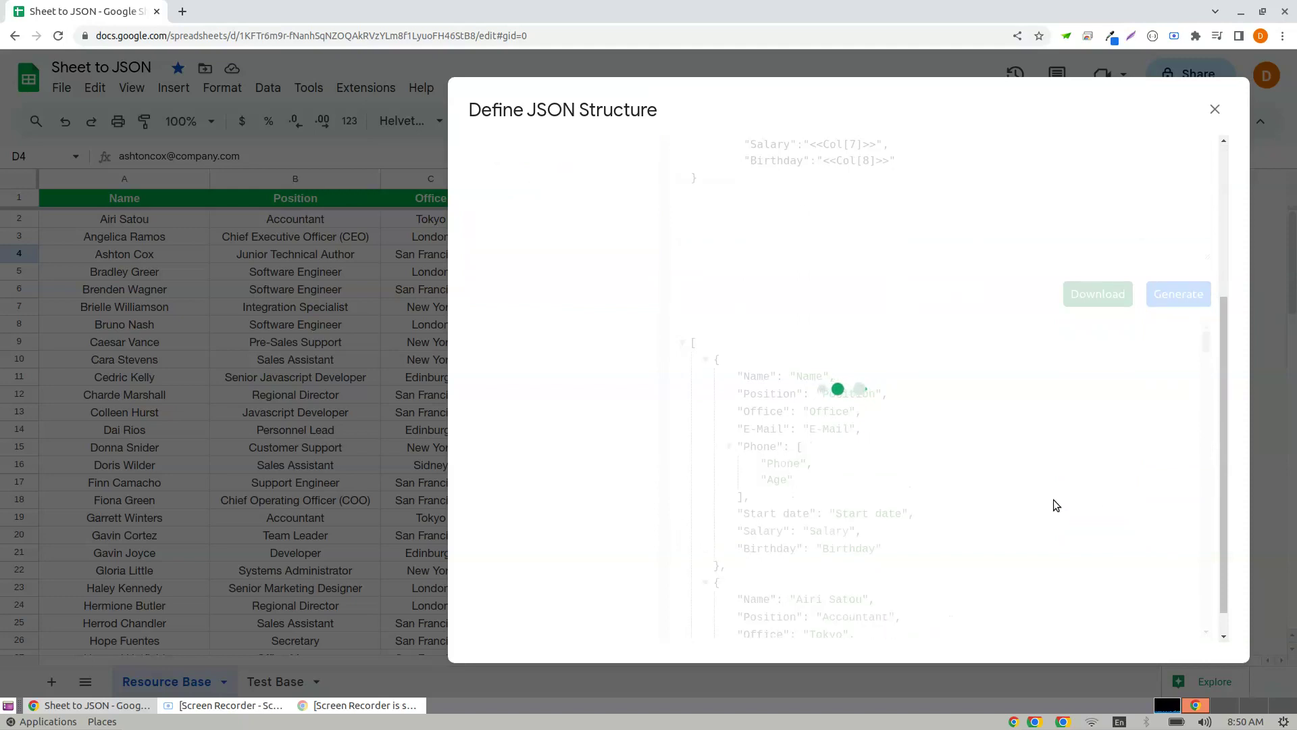
{"action": "scroll", "coordinate": [836, 474], "scroll_direction": "up", "scroll_amount": 3}
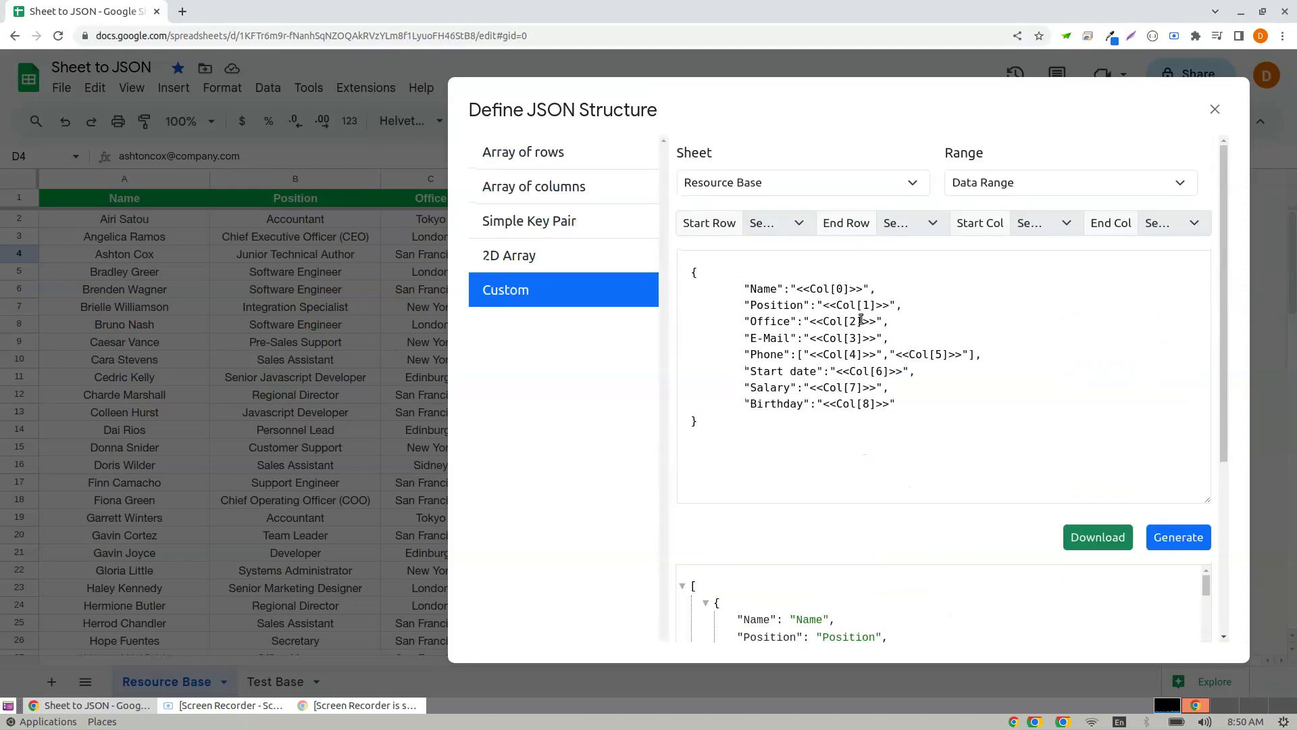
{"action": "scroll", "coordinate": [860, 320], "scroll_direction": "down", "scroll_amount": 3}
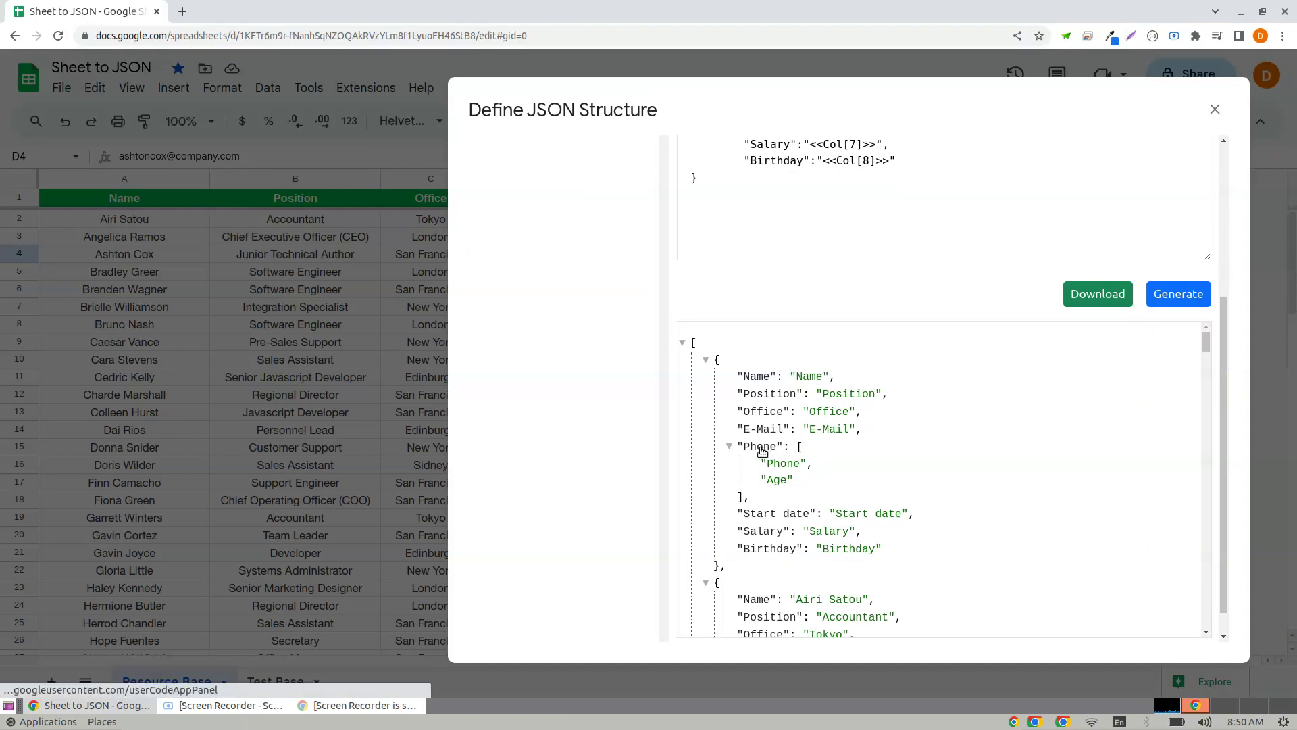
{"action": "scroll", "coordinate": [855, 484], "scroll_direction": "down", "scroll_amount": 4}
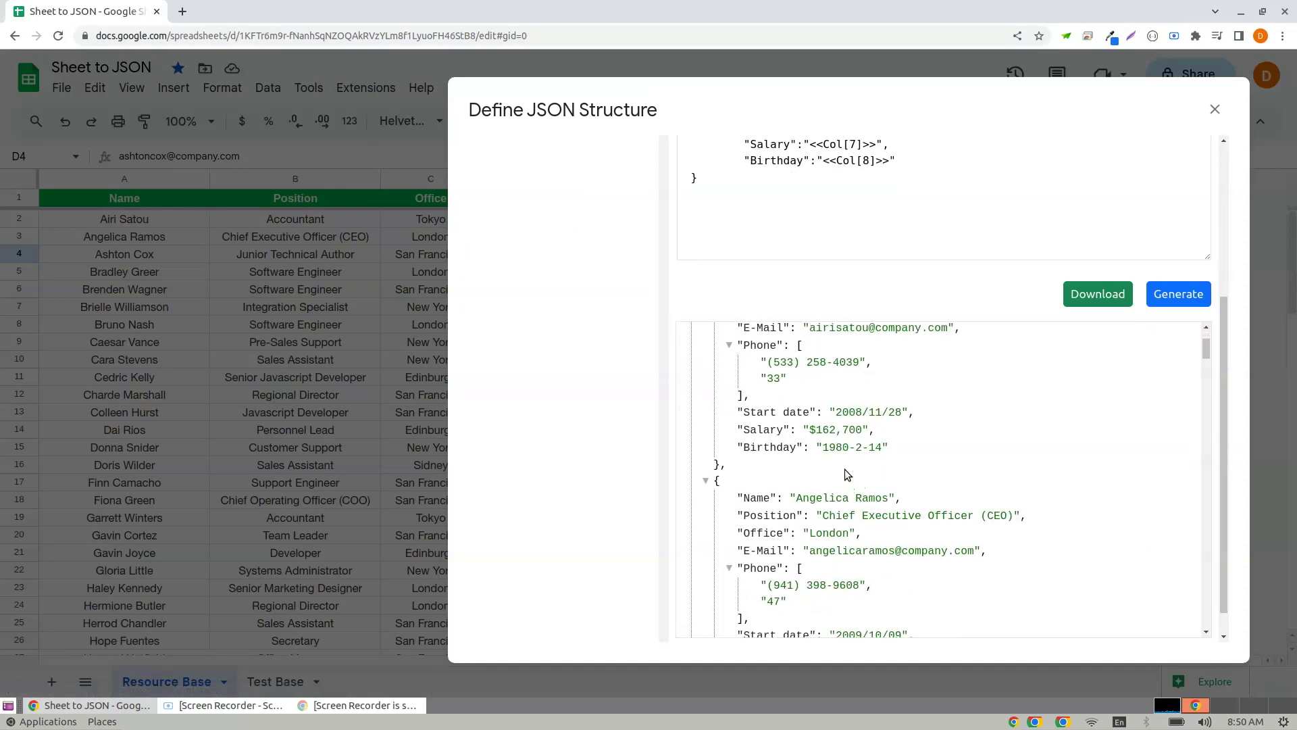
{"action": "scroll", "coordinate": [844, 470], "scroll_direction": "up", "scroll_amount": 2}
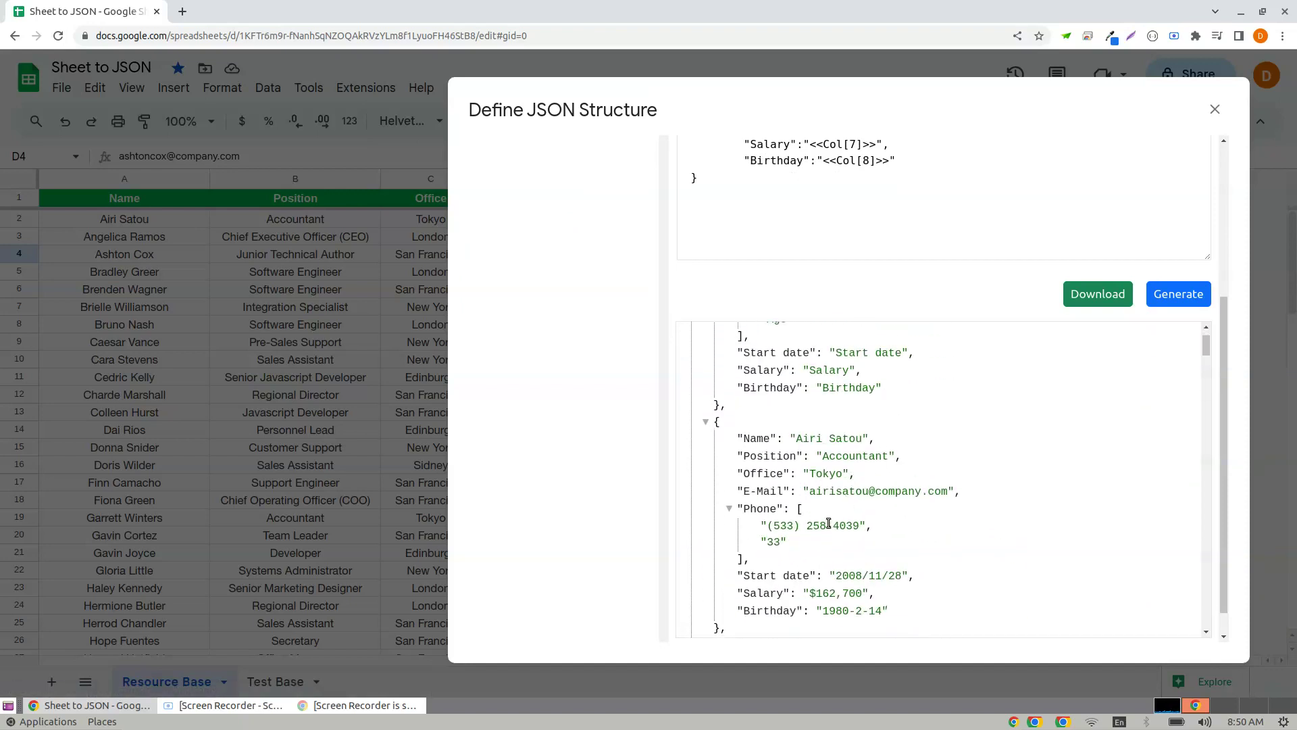
{"action": "scroll", "coordinate": [791, 507], "scroll_direction": "up", "scroll_amount": 2}
{"action": "left_click", "coordinate": [706, 359]}
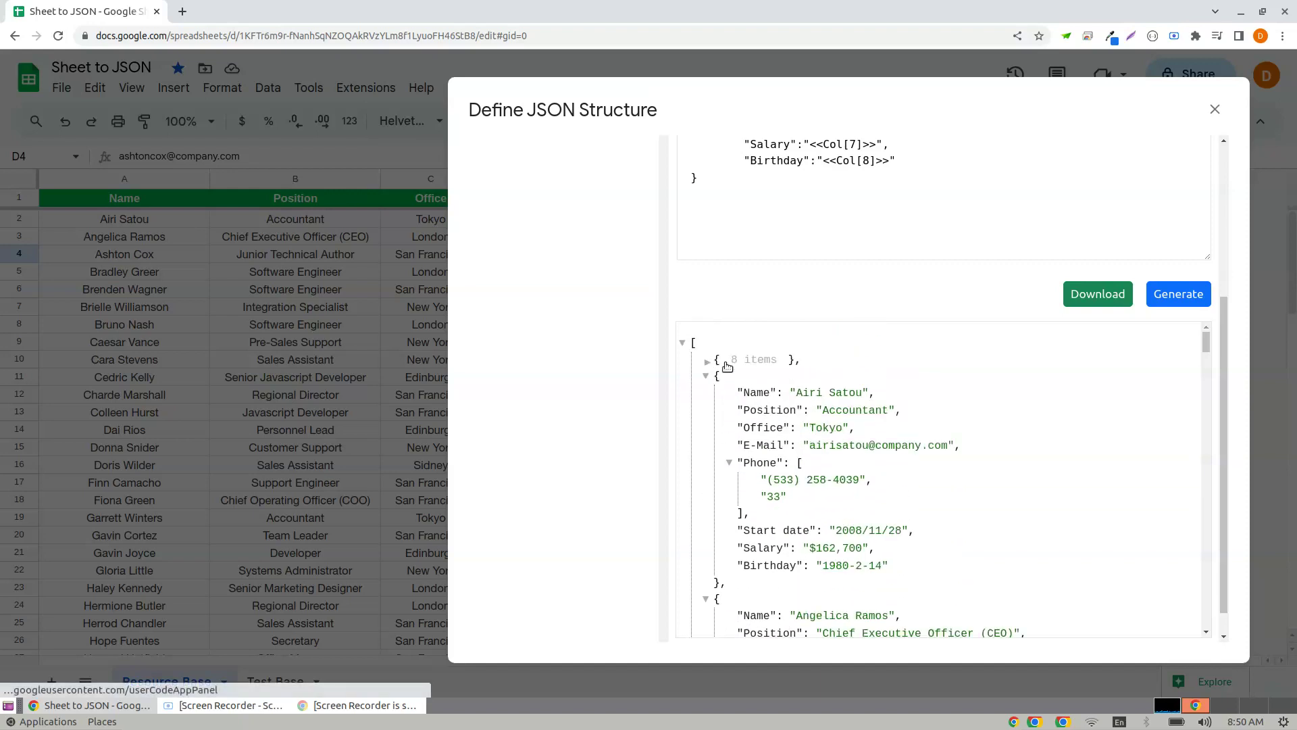
{"action": "left_click", "coordinate": [706, 359]}
{"action": "scroll", "coordinate": [998, 328], "scroll_direction": "up", "scroll_amount": 3}
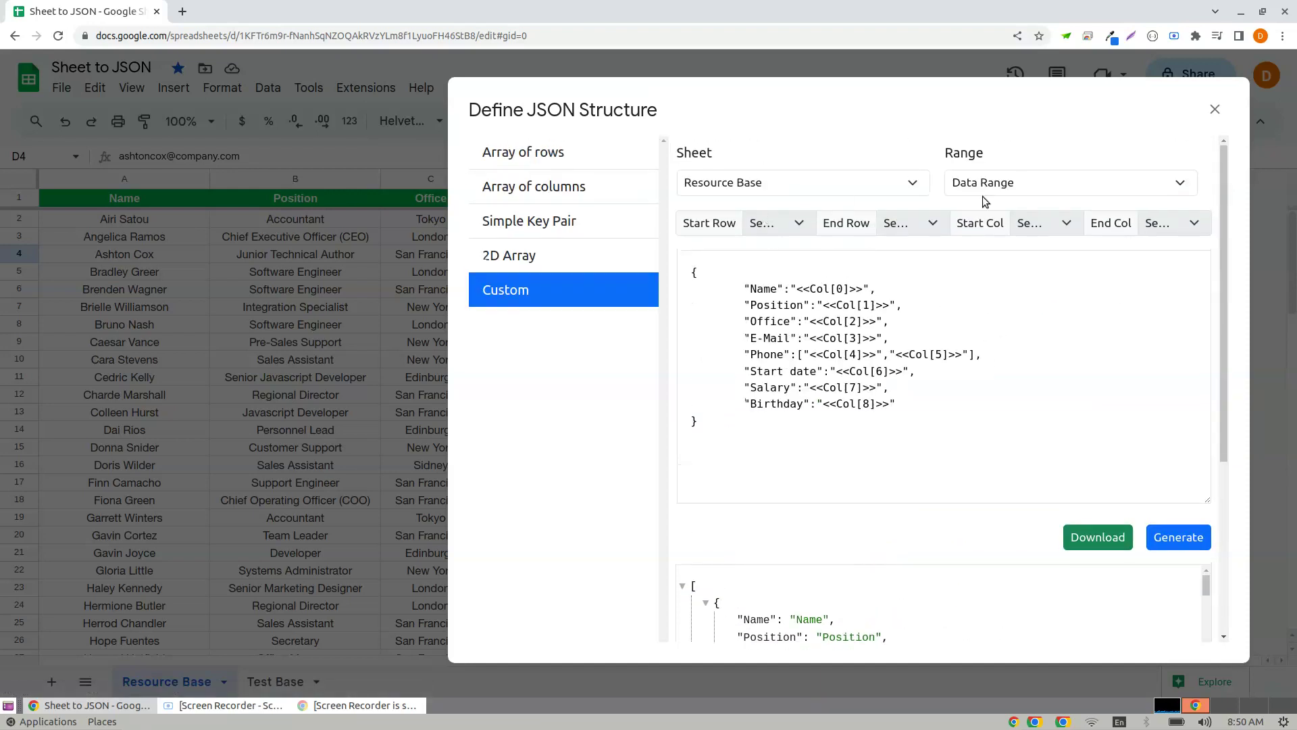
Set a custom data range of rows 2–58 and columns A–I
{"action": "left_click", "coordinate": [1039, 187]}
{"action": "left_click", "coordinate": [972, 222]}
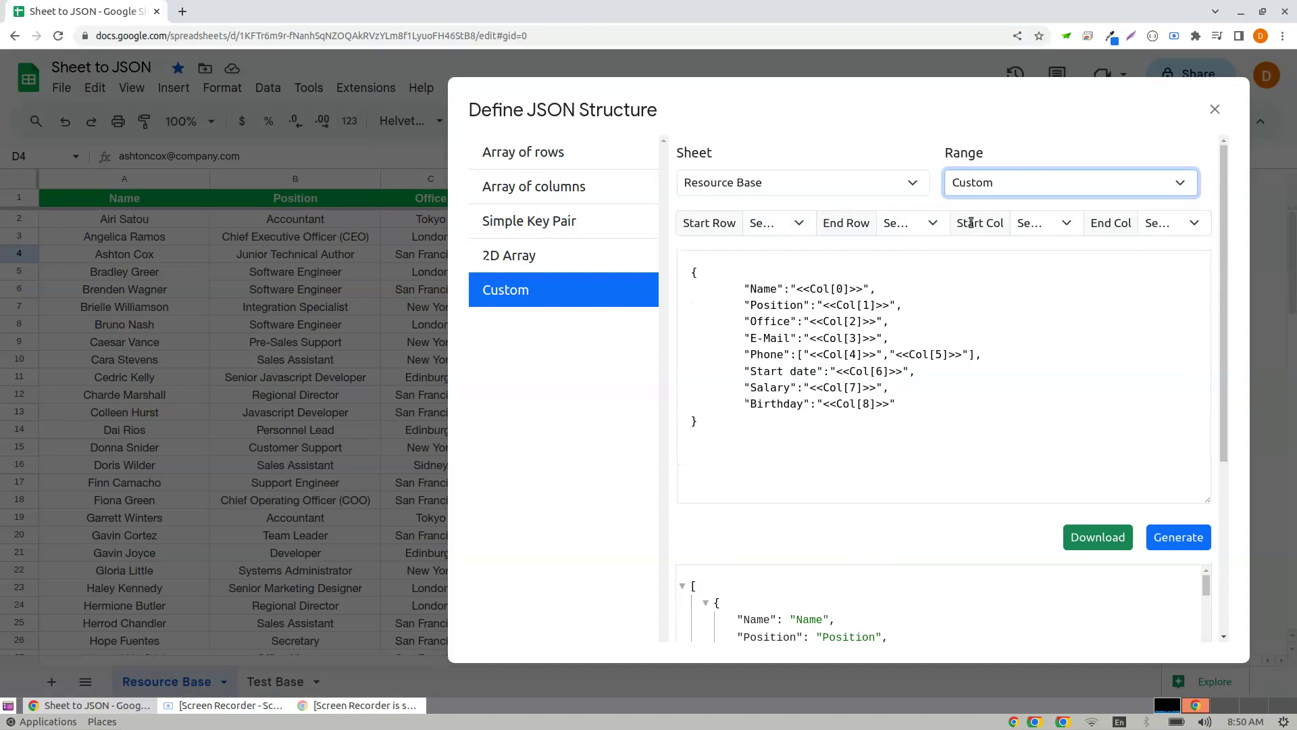
{"action": "left_click", "coordinate": [781, 231]}
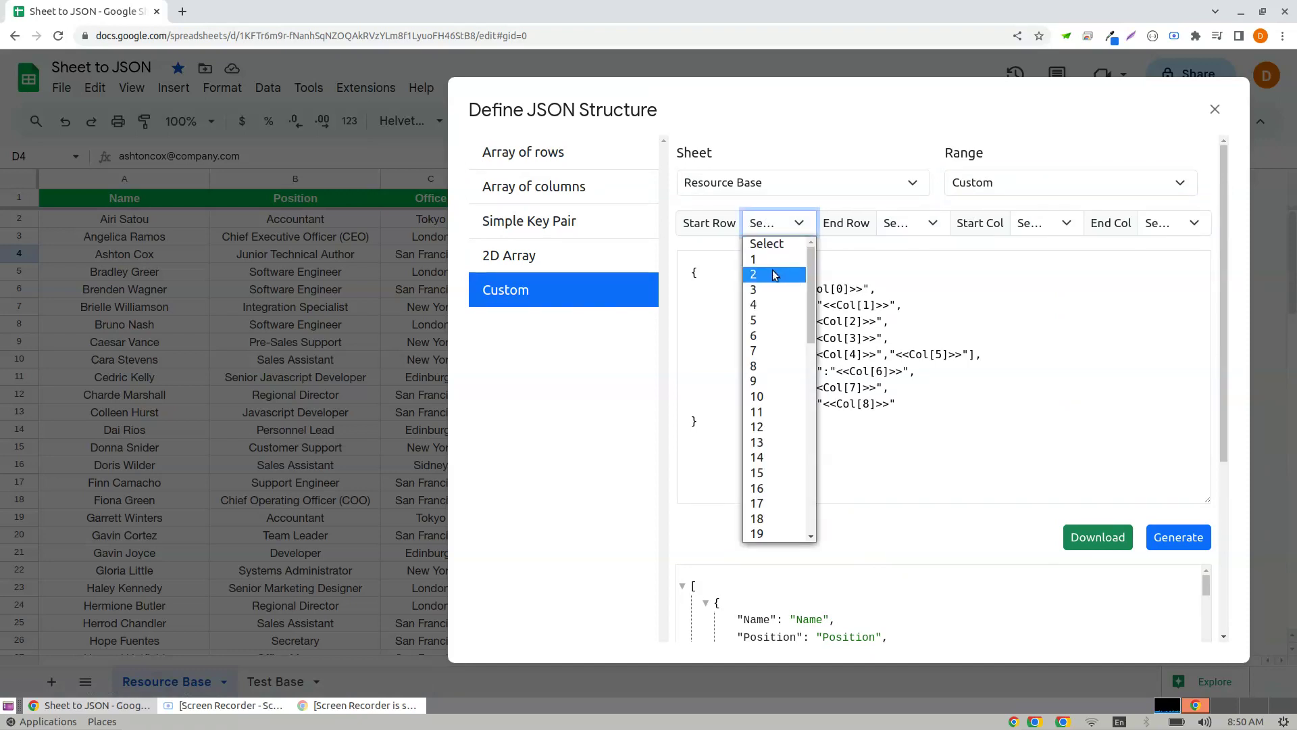
{"action": "left_click", "coordinate": [775, 274]}
{"action": "left_click", "coordinate": [913, 223]}
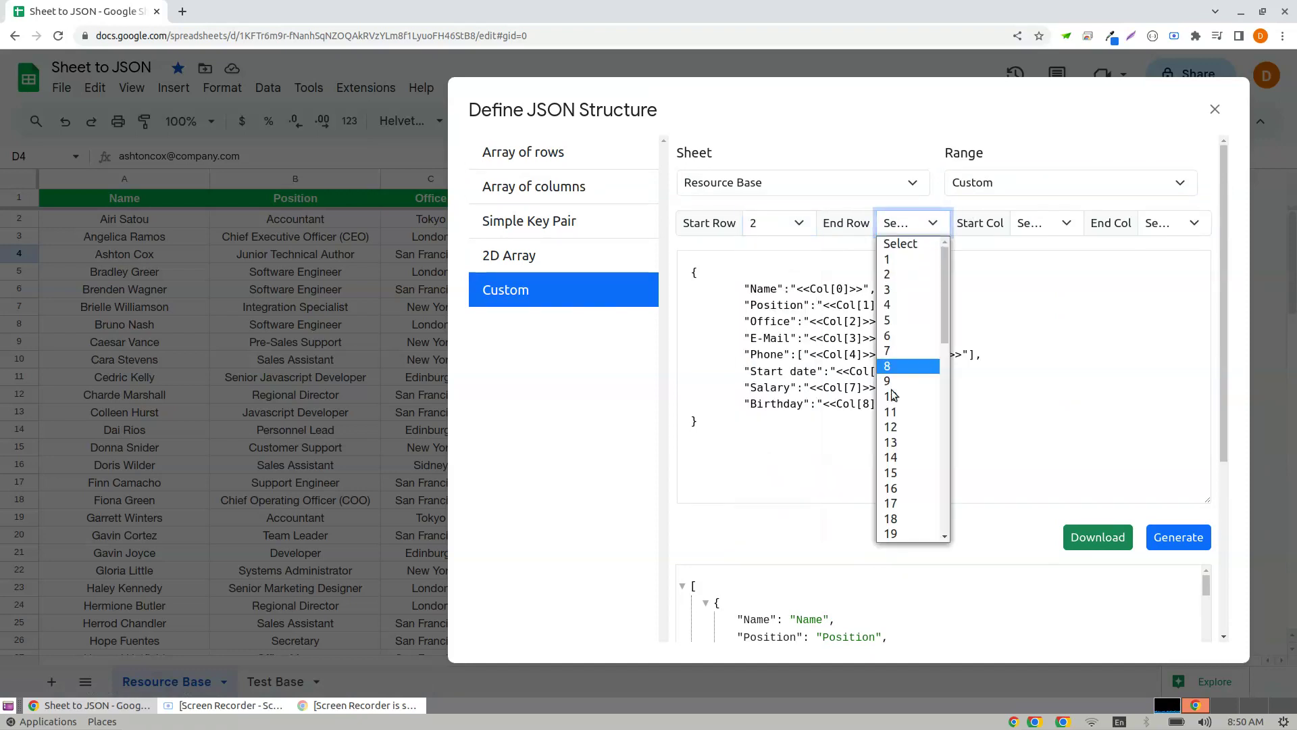
{"action": "scroll", "coordinate": [892, 456], "scroll_direction": "down", "scroll_amount": 5}
{"action": "scroll", "coordinate": [892, 507], "scroll_direction": "down", "scroll_amount": 5}
{"action": "scroll", "coordinate": [894, 527], "scroll_direction": "down", "scroll_amount": 2}
{"action": "left_click", "coordinate": [897, 533]}
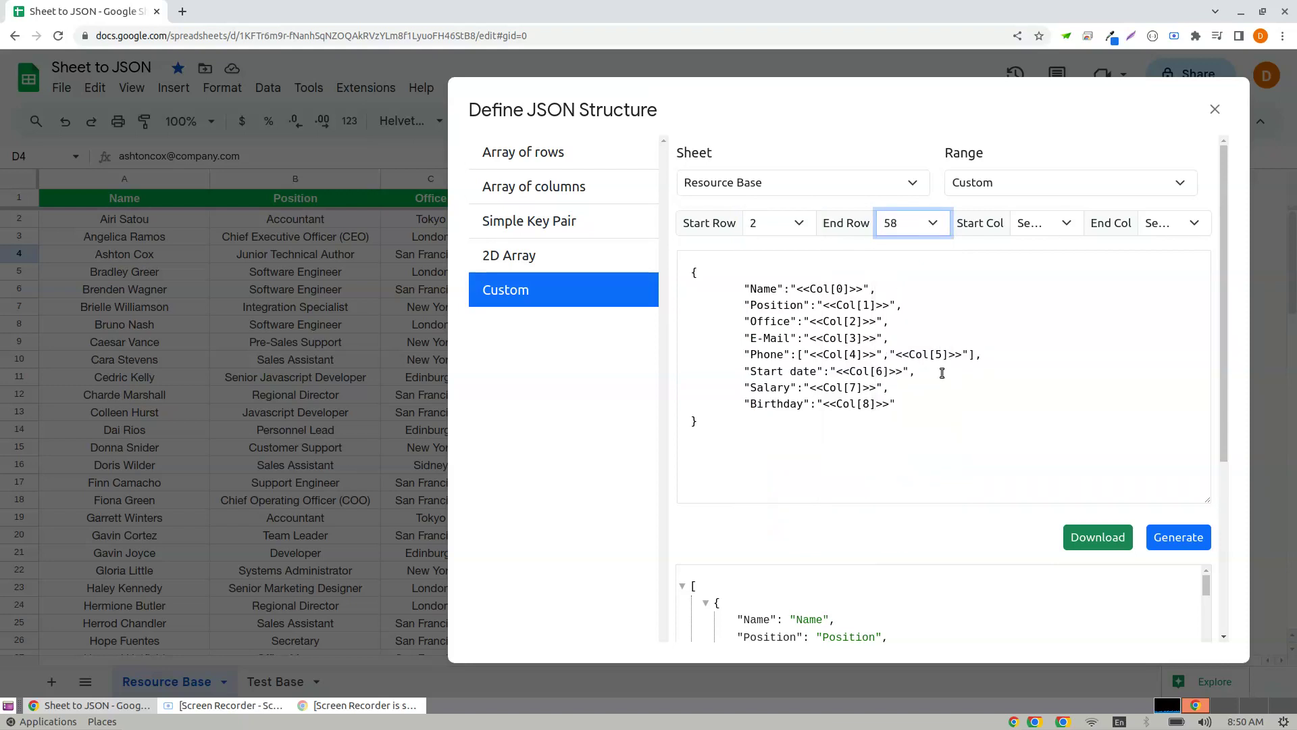
{"action": "left_click", "coordinate": [1034, 223]}
{"action": "left_click", "coordinate": [1037, 262]}
{"action": "left_click", "coordinate": [1155, 225]}
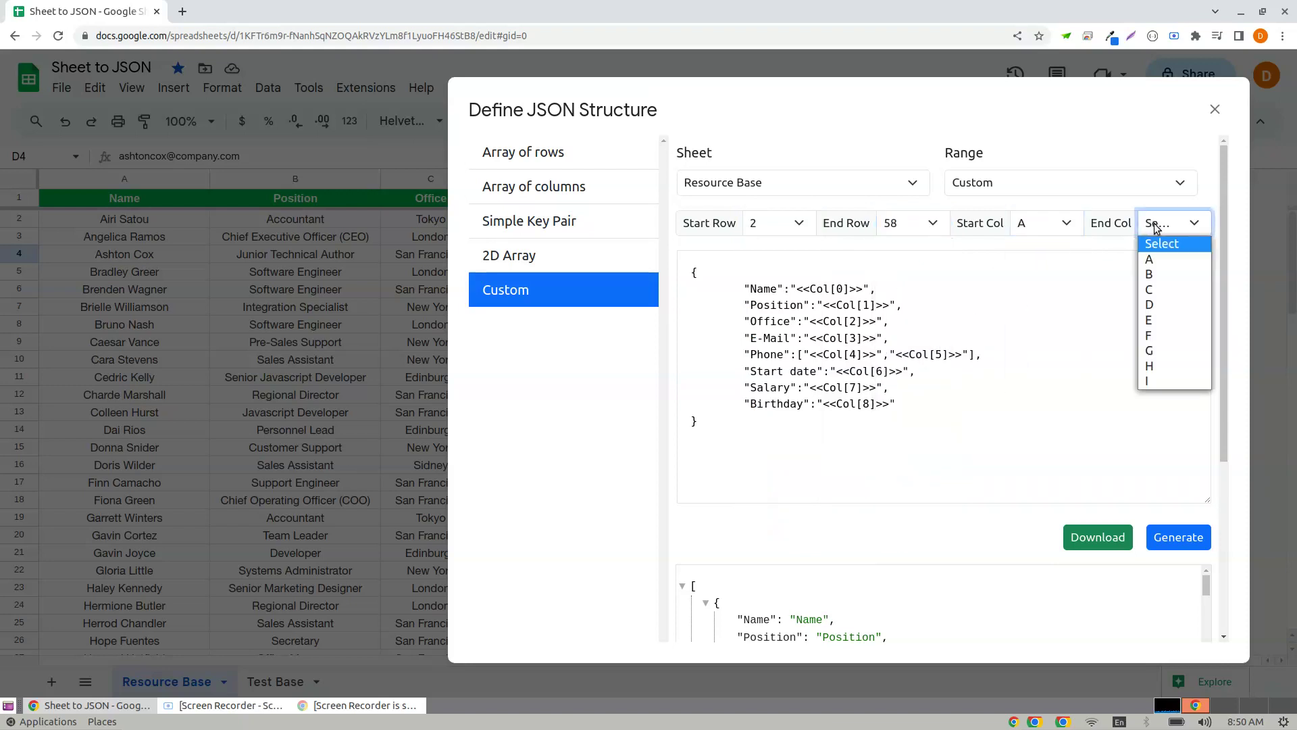
{"action": "left_click", "coordinate": [1149, 381]}
Regenerate the JSON, then download and open SheetToJSON.Resource Base.json
{"action": "left_click", "coordinate": [1178, 537]}
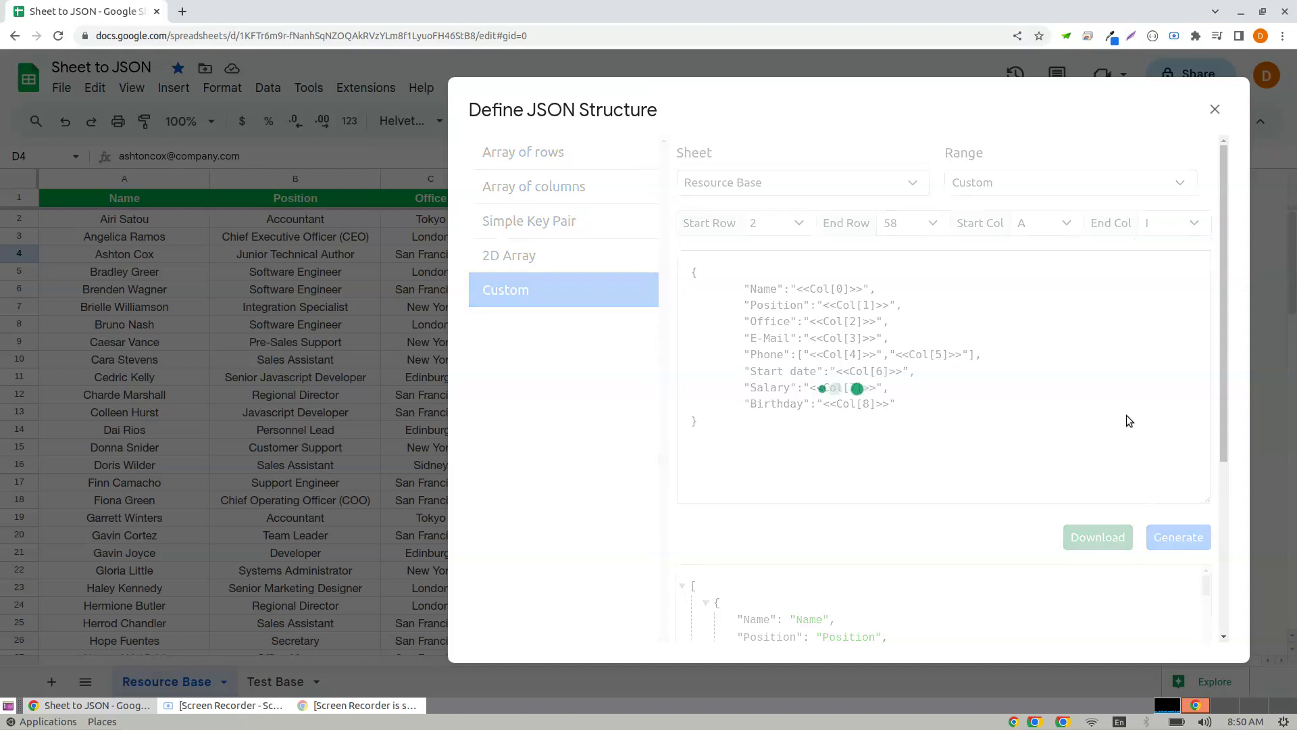
{"action": "scroll", "coordinate": [1094, 461], "scroll_direction": "down", "scroll_amount": 3}
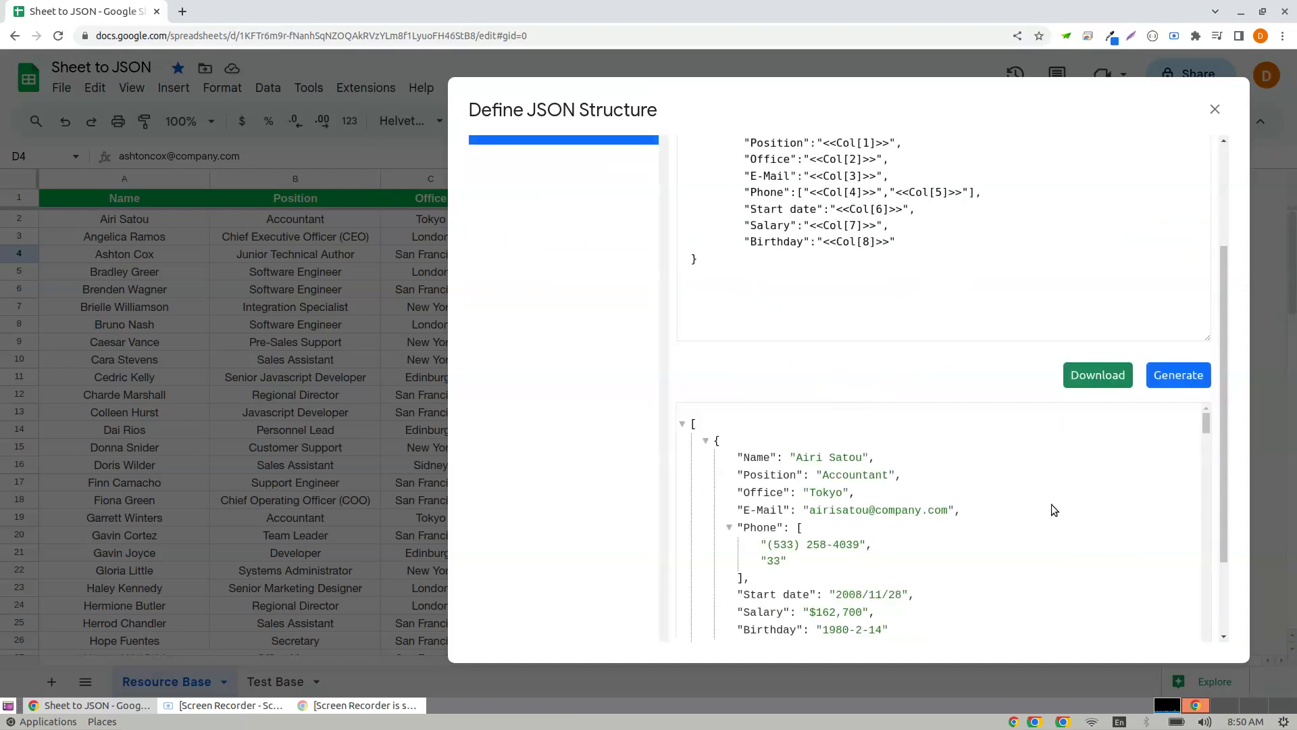
{"action": "scroll", "coordinate": [1051, 504], "scroll_direction": "down", "scroll_amount": 2}
{"action": "scroll", "coordinate": [1018, 524], "scroll_direction": "up", "scroll_amount": 2}
{"action": "scroll", "coordinate": [833, 537], "scroll_direction": "down", "scroll_amount": 1}
{"action": "scroll", "coordinate": [841, 539], "scroll_direction": "down", "scroll_amount": 3}
{"action": "scroll", "coordinate": [851, 542], "scroll_direction": "down", "scroll_amount": 2}
{"action": "scroll", "coordinate": [867, 546], "scroll_direction": "down", "scroll_amount": 2}
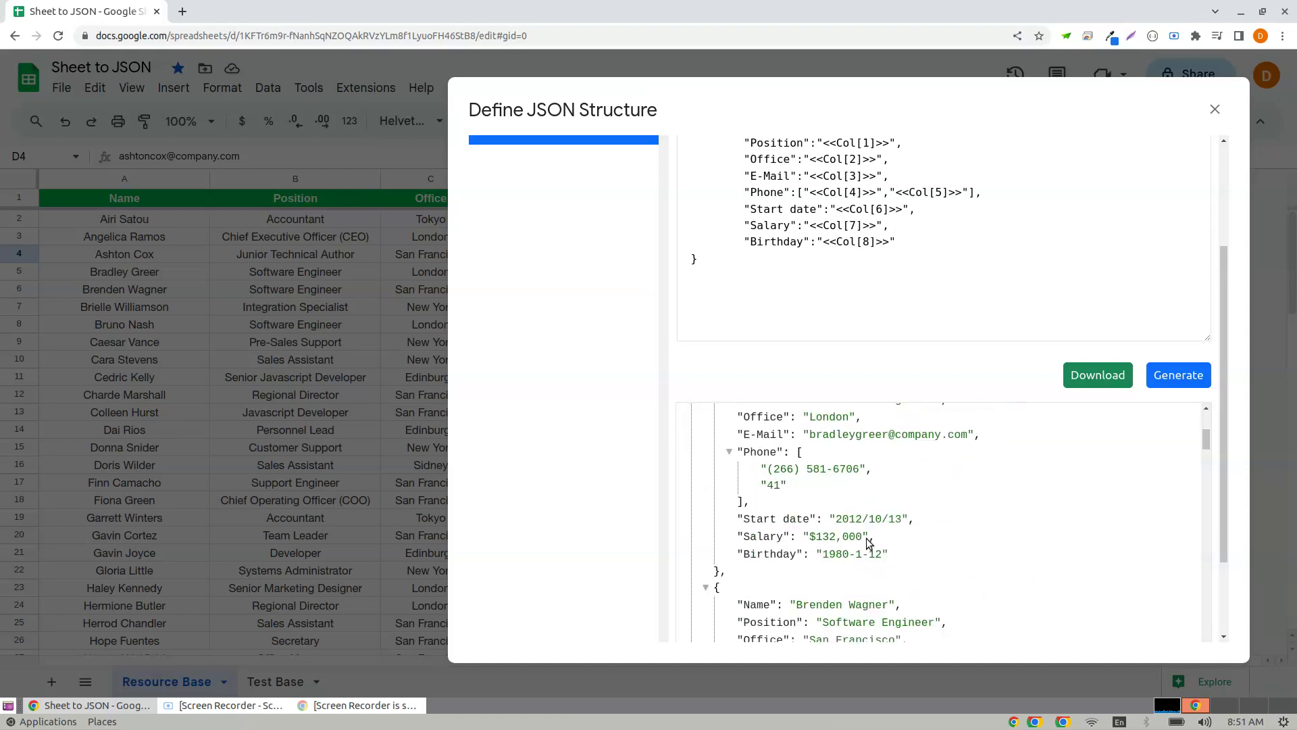
{"action": "scroll", "coordinate": [868, 545], "scroll_direction": "down", "scroll_amount": 3}
{"action": "scroll", "coordinate": [941, 507], "scroll_direction": "down", "scroll_amount": 3}
{"action": "scroll", "coordinate": [962, 440], "scroll_direction": "down", "scroll_amount": 2}
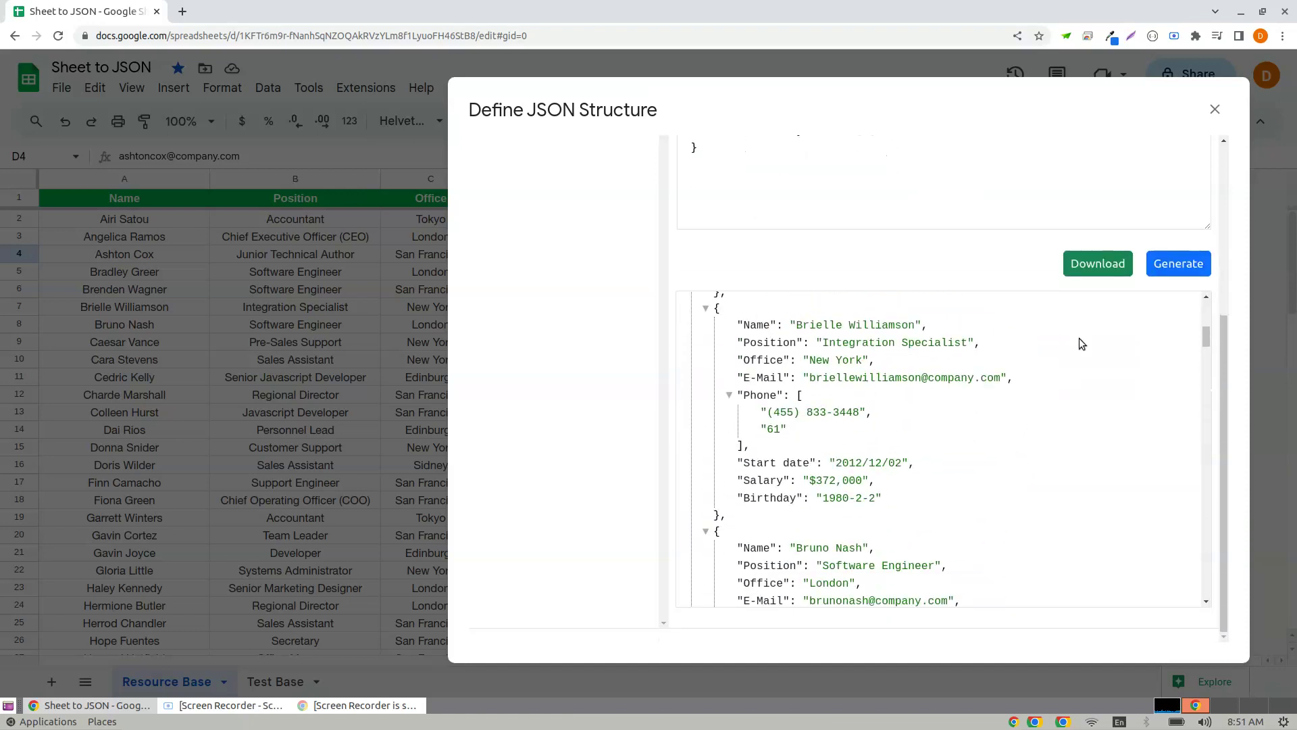
{"action": "left_click", "coordinate": [1103, 263]}
{"action": "left_click", "coordinate": [87, 677]}
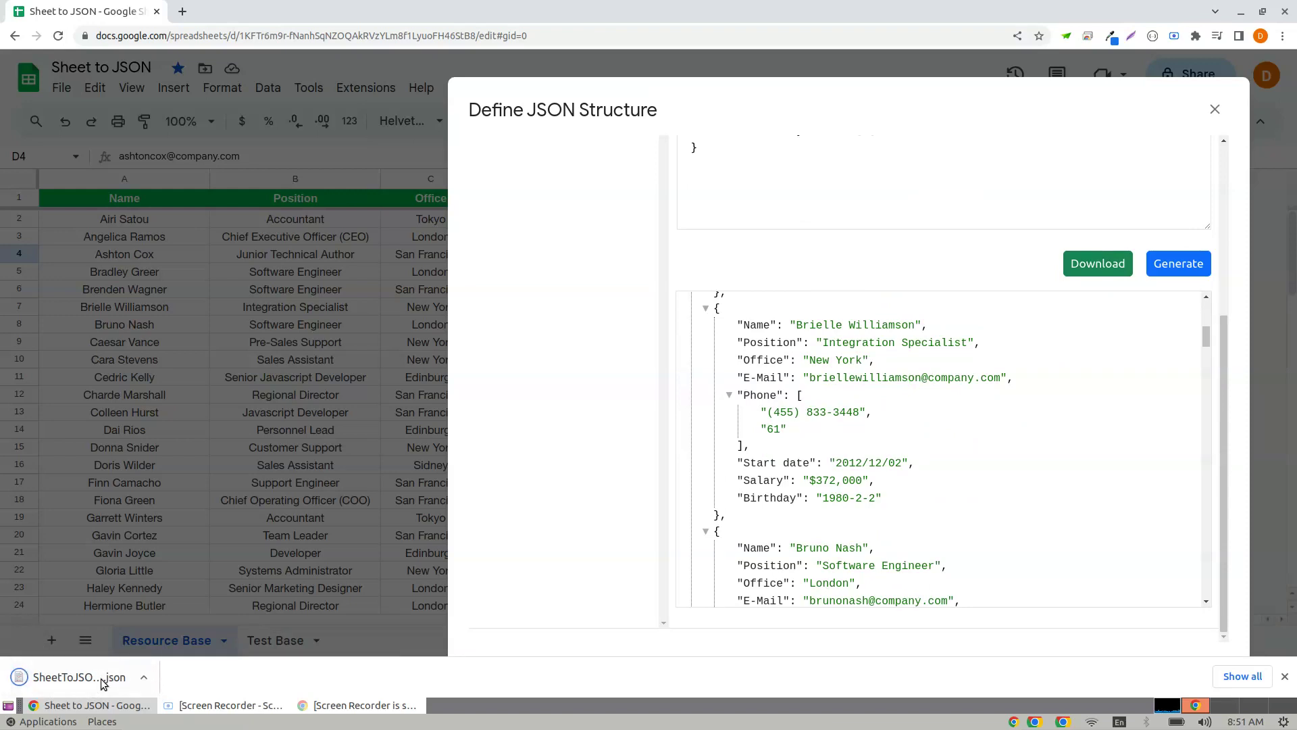
{"action": "scroll", "coordinate": [331, 347], "scroll_direction": "down", "scroll_amount": 5}
{"action": "scroll", "coordinate": [331, 348], "scroll_direction": "down", "scroll_amount": 6}
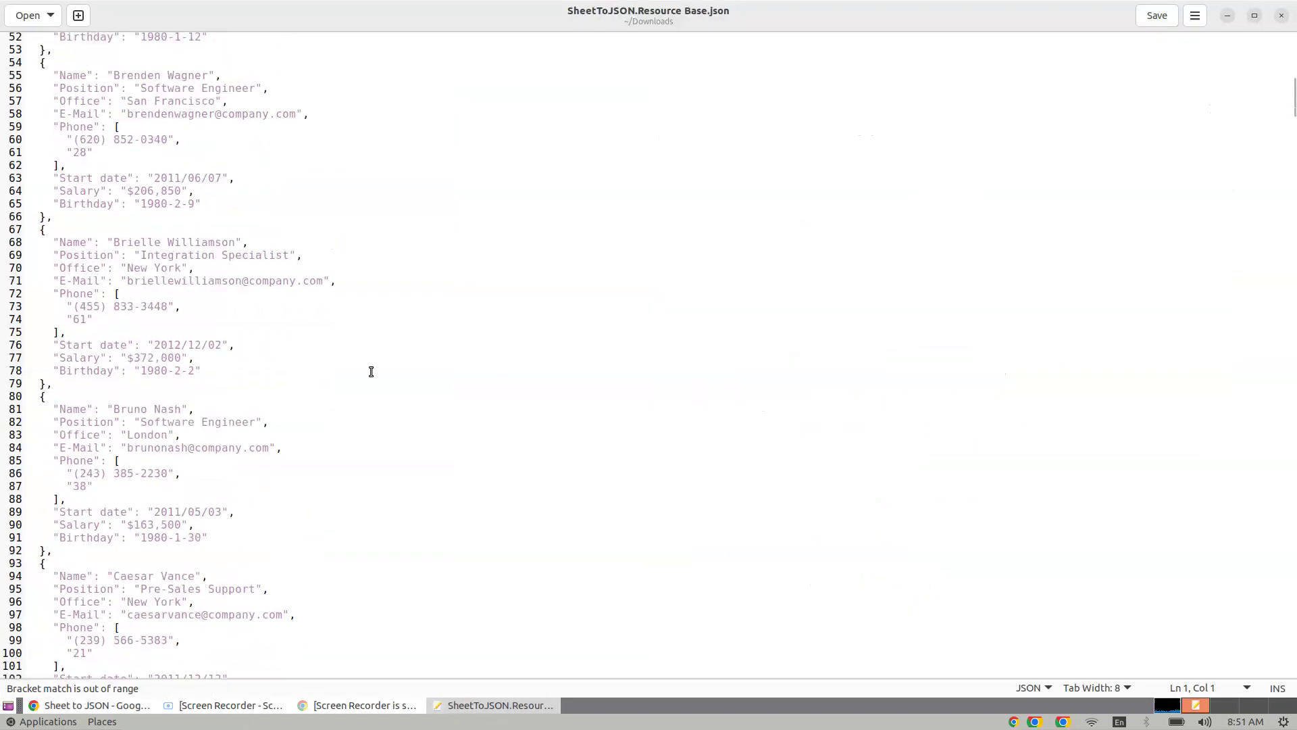
{"action": "scroll", "coordinate": [371, 371], "scroll_direction": "down", "scroll_amount": 6}
{"action": "scroll", "coordinate": [368, 365], "scroll_direction": "down", "scroll_amount": 10}
{"action": "scroll", "coordinate": [379, 362], "scroll_direction": "down", "scroll_amount": 10}
{"action": "scroll", "coordinate": [372, 356], "scroll_direction": "down", "scroll_amount": 10}
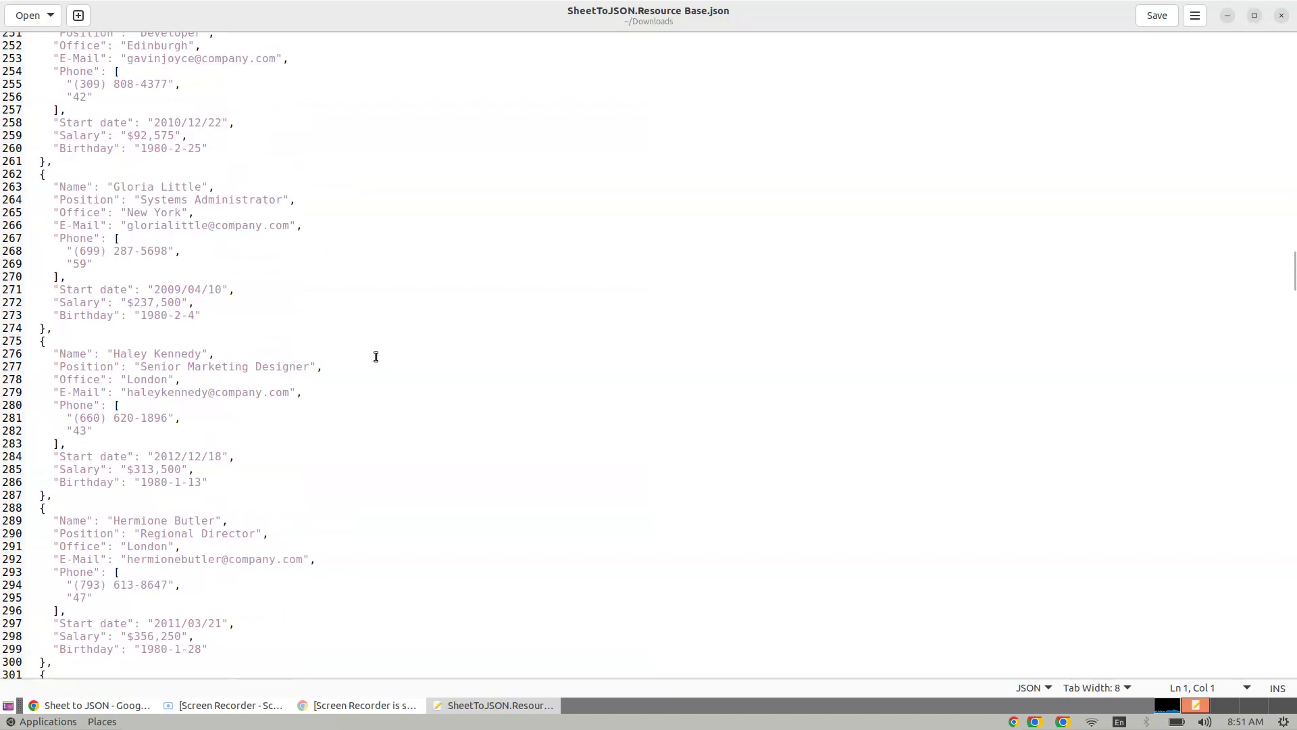
{"action": "scroll", "coordinate": [373, 355], "scroll_direction": "down", "scroll_amount": 12}
{"action": "scroll", "coordinate": [382, 382], "scroll_direction": "down", "scroll_amount": 8}
{"action": "scroll", "coordinate": [391, 399], "scroll_direction": "down", "scroll_amount": 8}
{"action": "scroll", "coordinate": [410, 451], "scroll_direction": "up", "scroll_amount": 3}
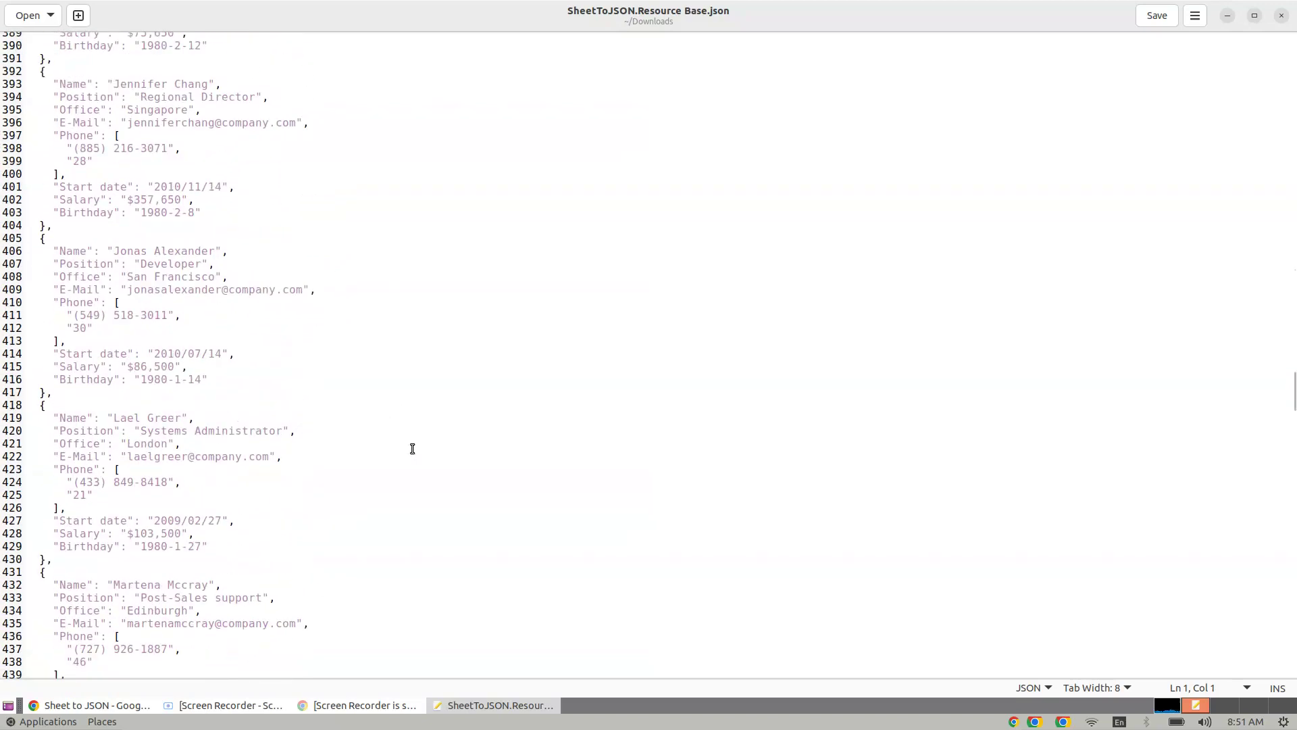
{"action": "scroll", "coordinate": [500, 374], "scroll_direction": "up", "scroll_amount": 8}
{"action": "scroll", "coordinate": [611, 330], "scroll_direction": "up", "scroll_amount": 13}
{"action": "scroll", "coordinate": [708, 301], "scroll_direction": "up", "scroll_amount": 9}
{"action": "scroll", "coordinate": [708, 300], "scroll_direction": "up", "scroll_amount": 7}
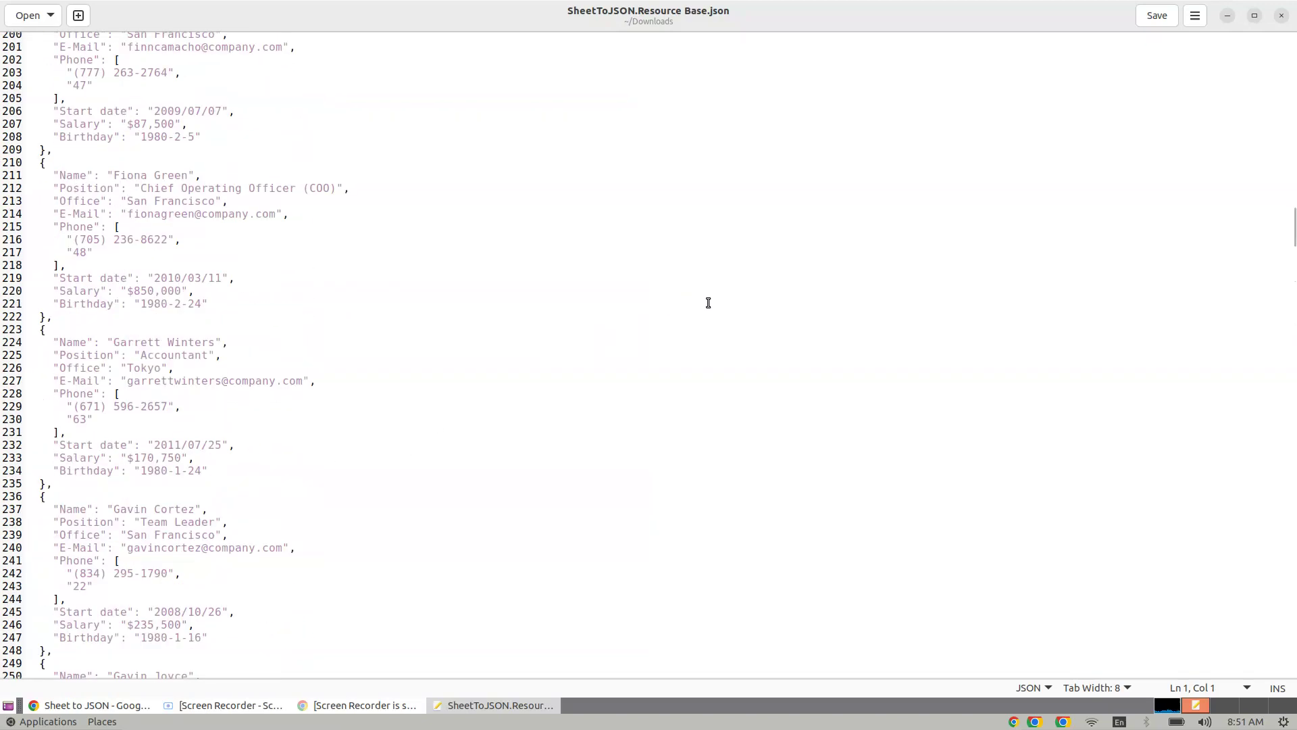
{"action": "scroll", "coordinate": [707, 300], "scroll_direction": "up", "scroll_amount": 8}
Close the text editor showing SheetToJSON.Resource Base.json
{"action": "left_click", "coordinate": [1281, 16]}
{"action": "scroll", "coordinate": [883, 412], "scroll_direction": "up", "scroll_amount": 2}
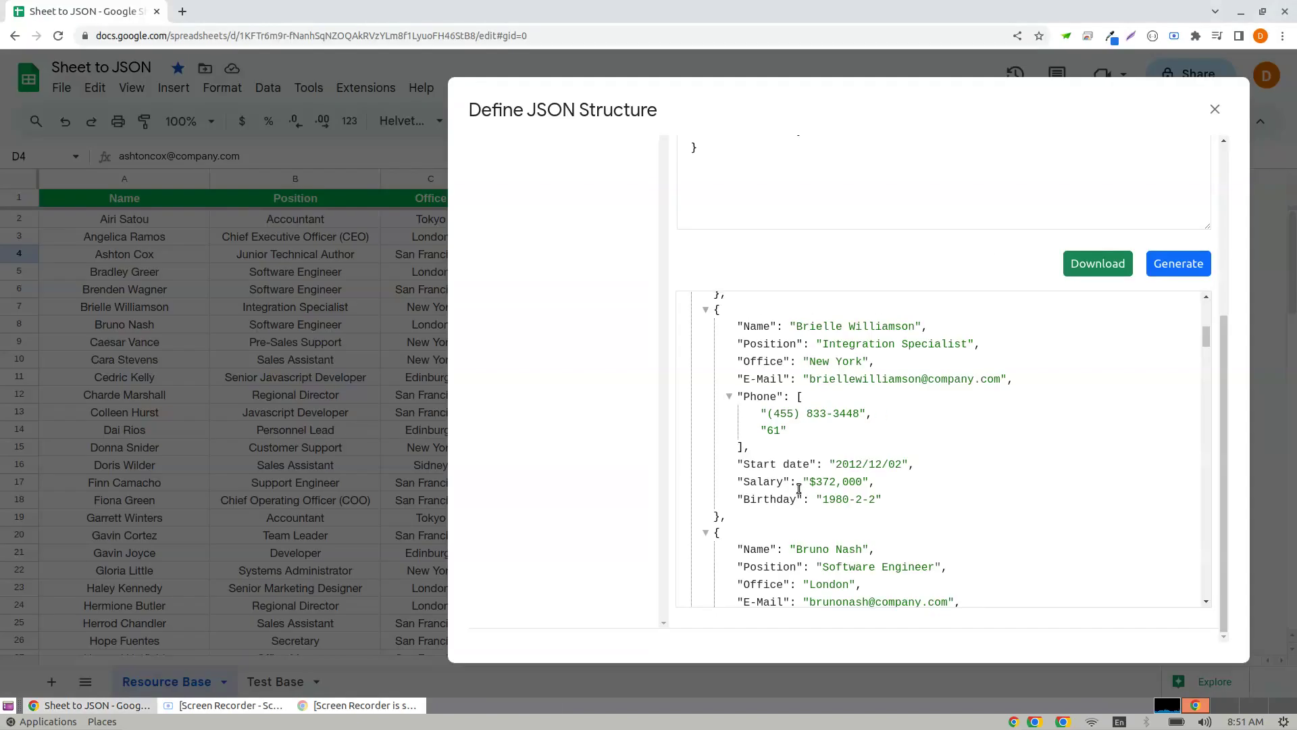